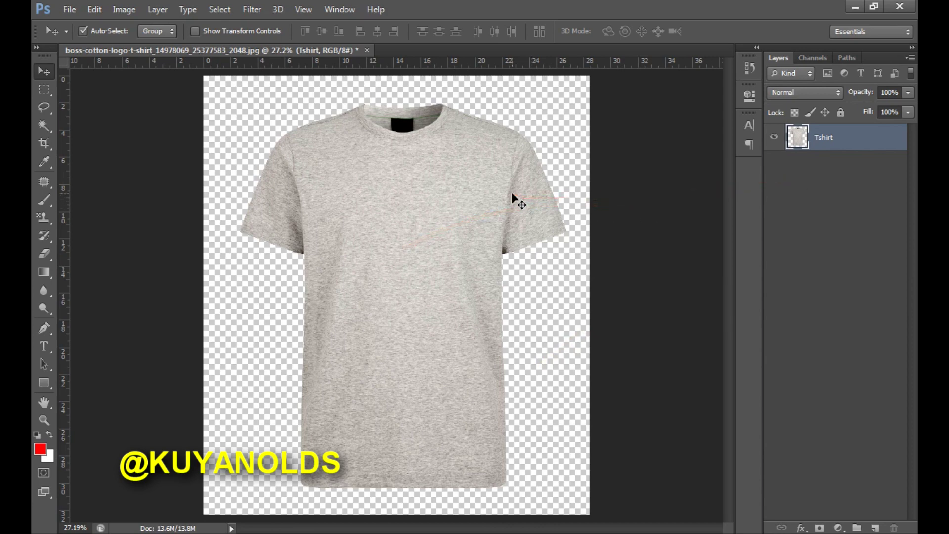
# - Nudge the grey Tshirt layer slightly up and left with the Move tool
pyautogui.moveTo(405, 292); pyautogui.dragTo(405, 291)
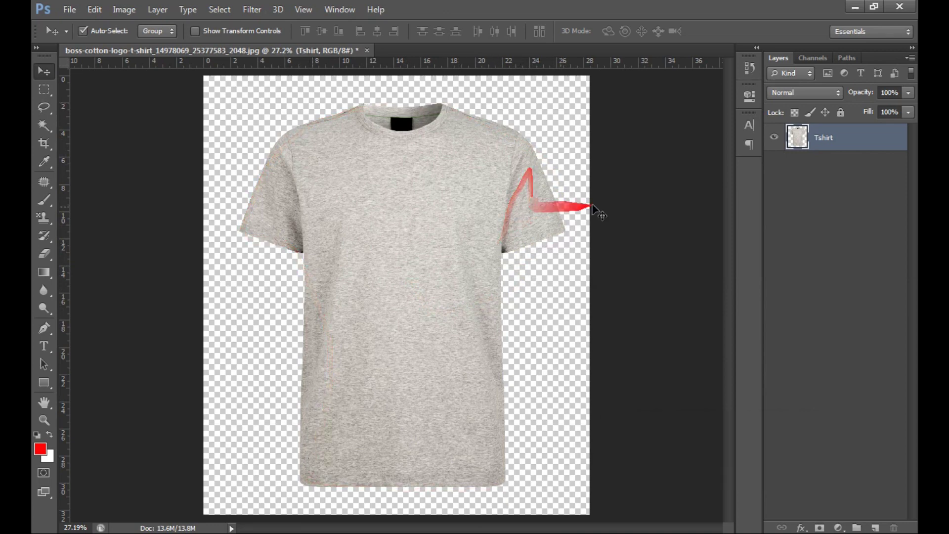
# - Duplicate the Tshirt layer as 'shadow' and leave the shadow copy selected on top
pyautogui.rightClick(848, 140)
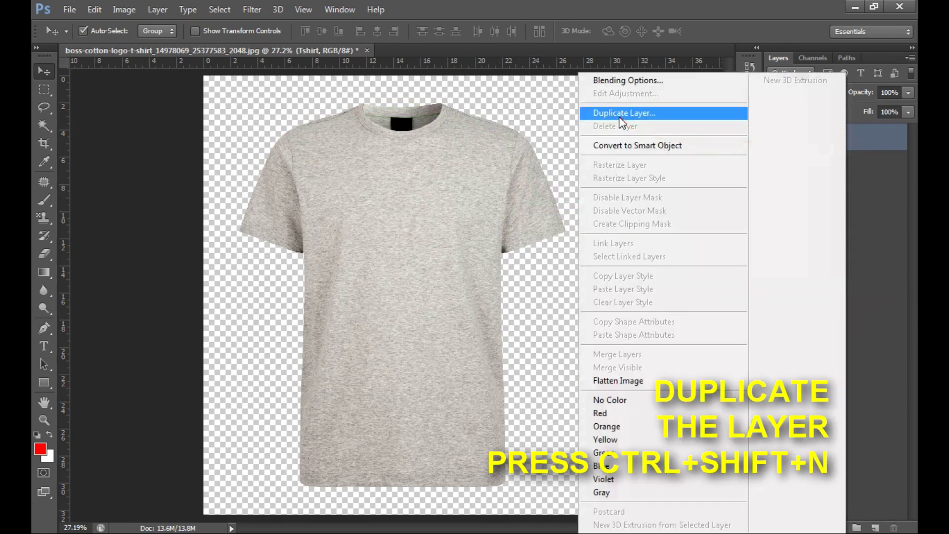
pyautogui.click(619, 116)
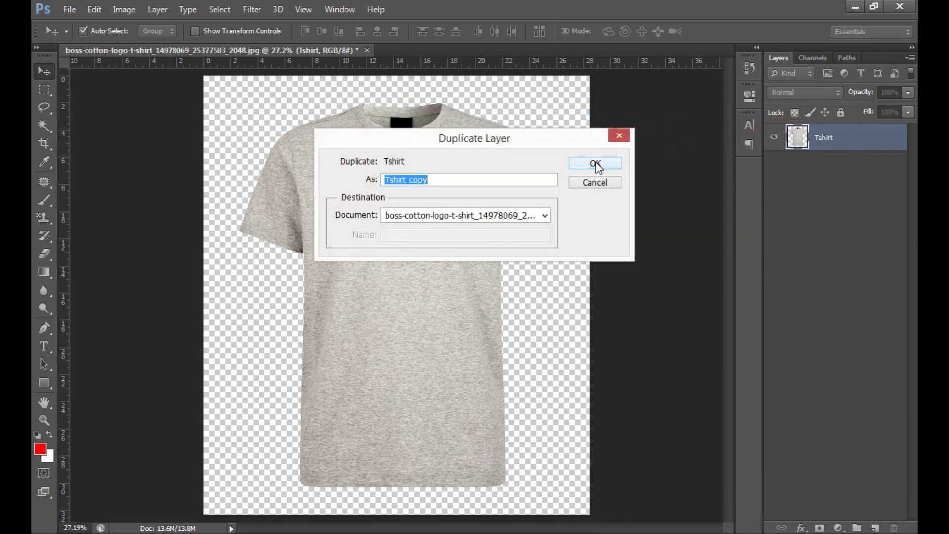
pyautogui.write('shadow')
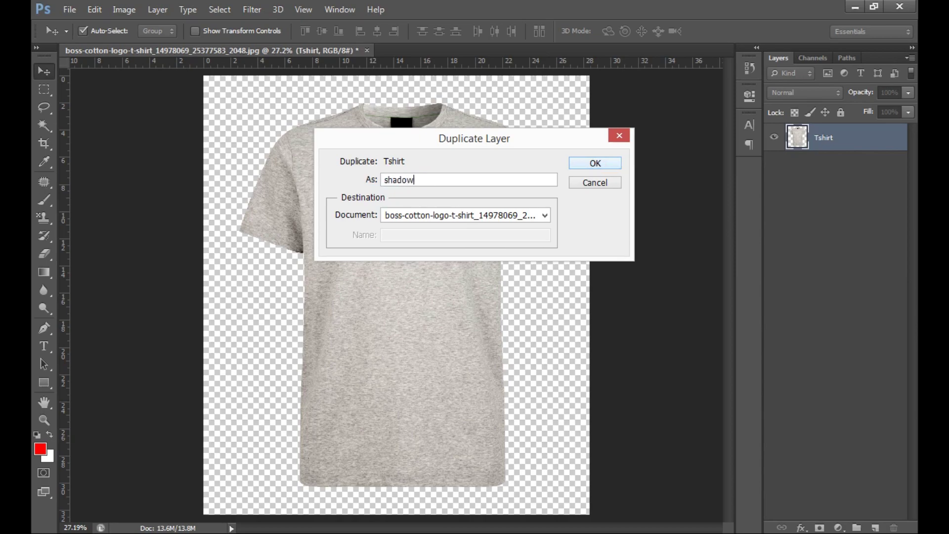
pyautogui.press('Return')
pyautogui.click(851, 165)
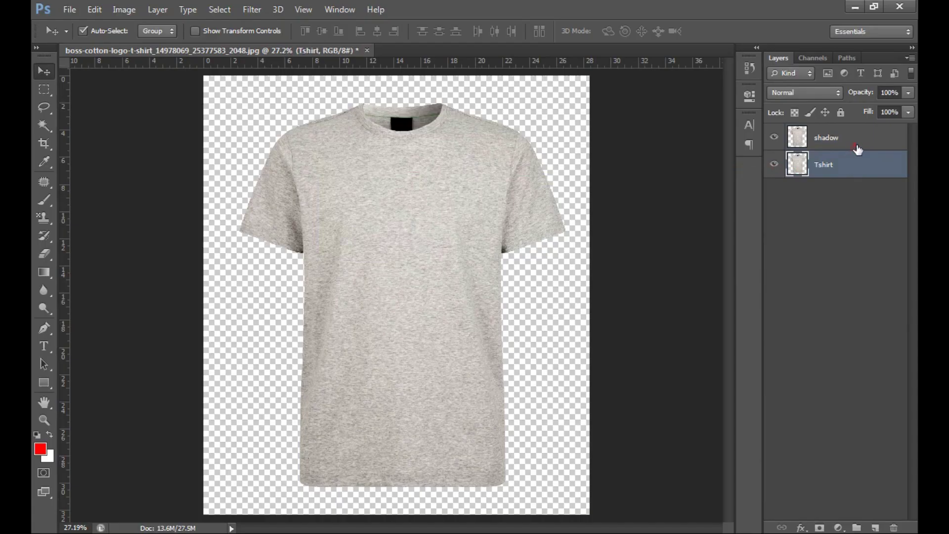
pyautogui.click(855, 146)
# - Add a layer named 'color' above Tshirt and fill it with the red foreground colour
pyautogui.click(876, 528)
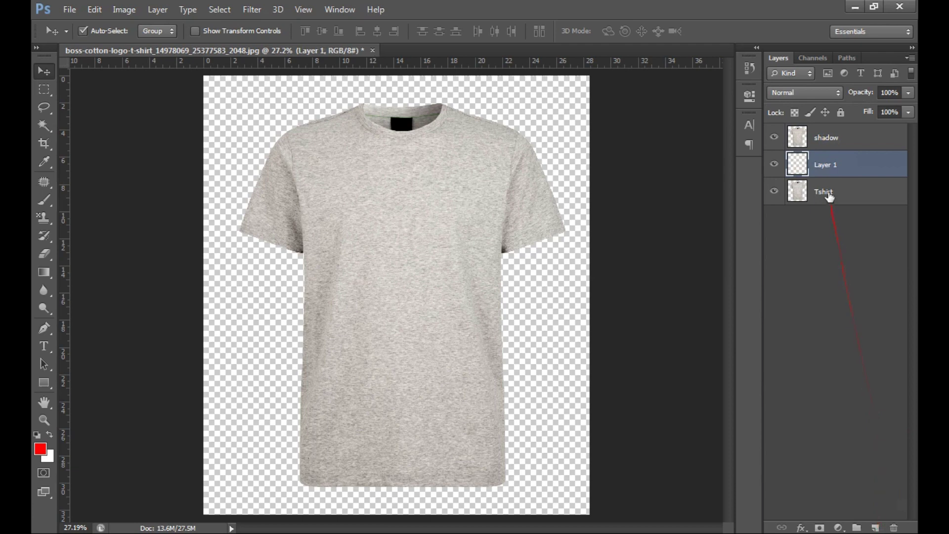
pyautogui.doubleClick(836, 164)
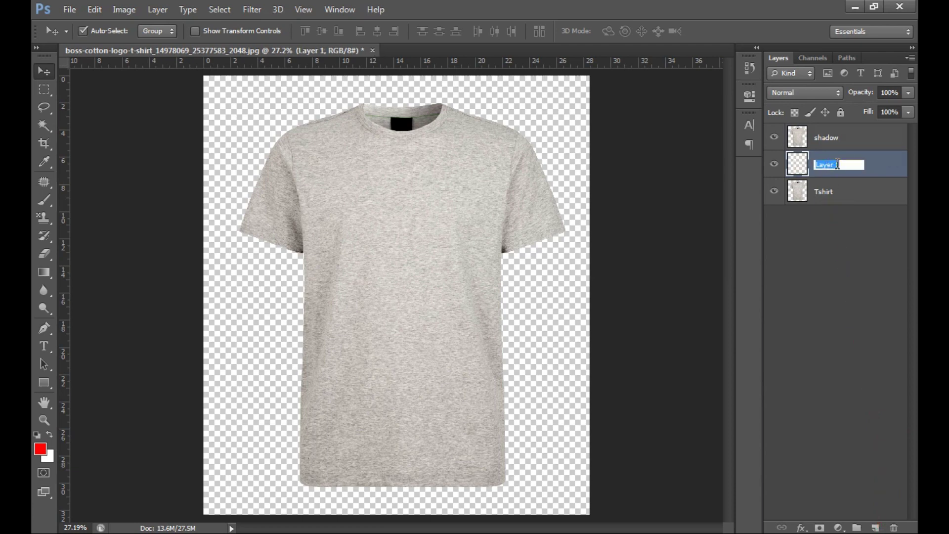
pyautogui.write('color')
pyautogui.press('Return')
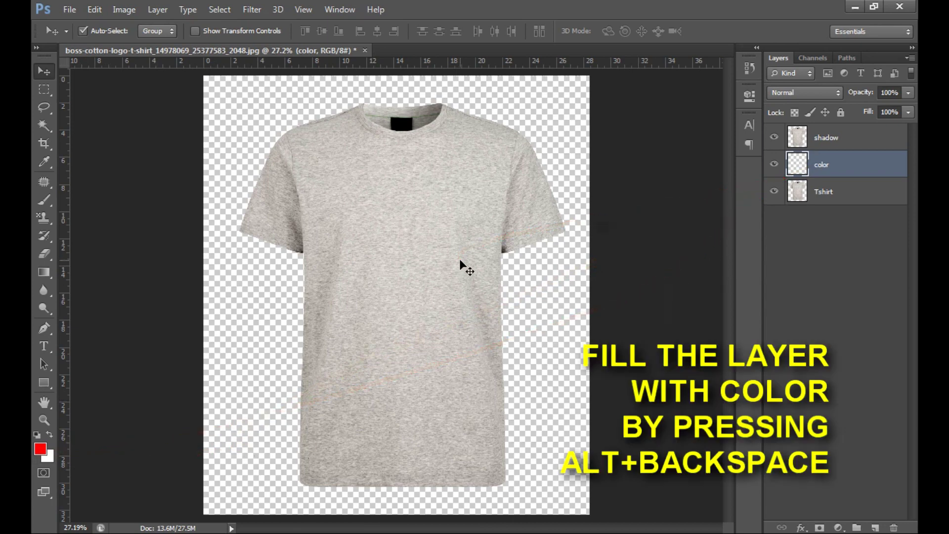
pyautogui.hotkey('alt', 'BackSpace')
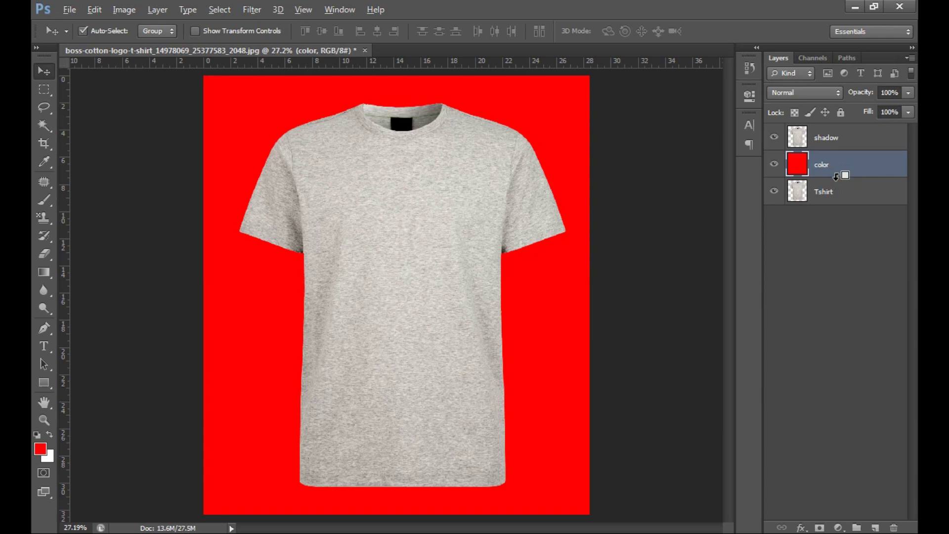
pyautogui.keyDown('alt'); pyautogui.click(835, 177); pyautogui.keyUp('alt')
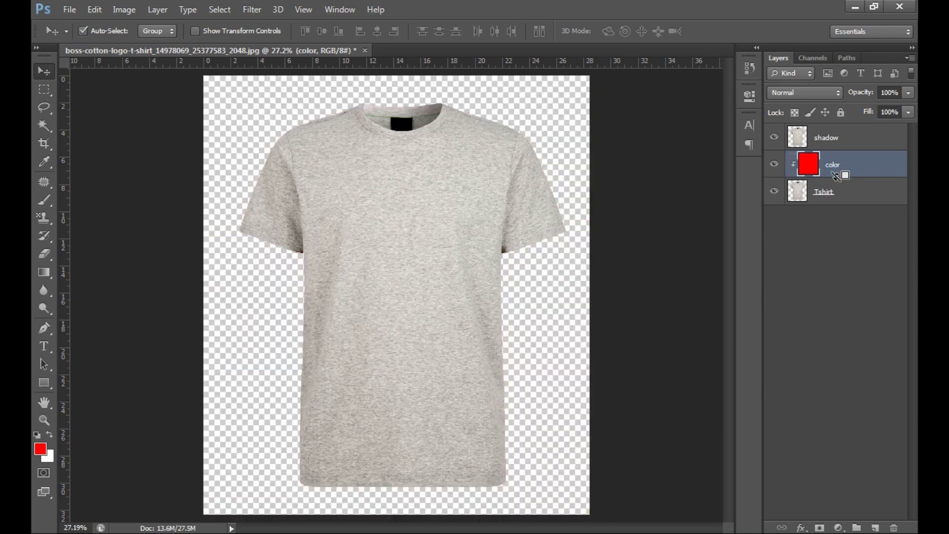
# - Clip the color layer to Tshirt and set the shadow layer's blend mode to Multiply
pyautogui.click(854, 176)
pyautogui.click(859, 143)
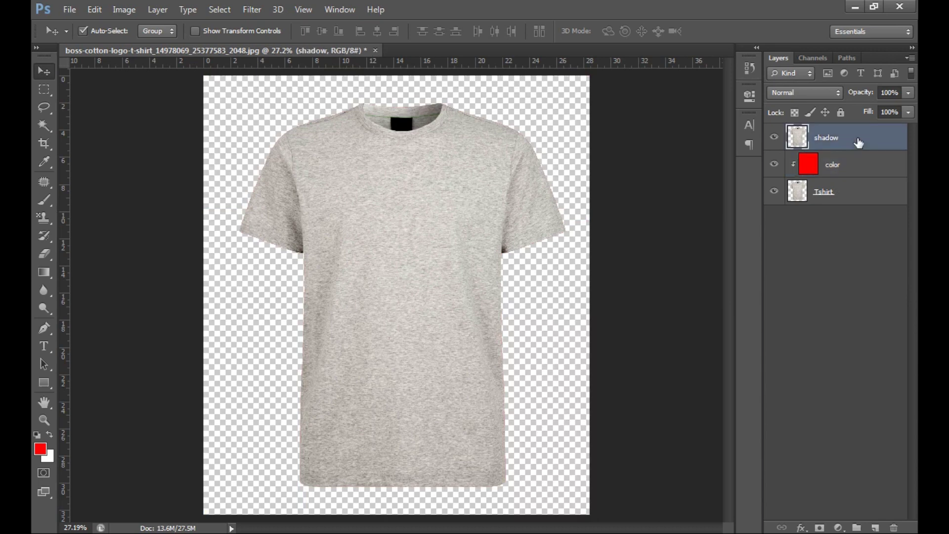
pyautogui.click(812, 92)
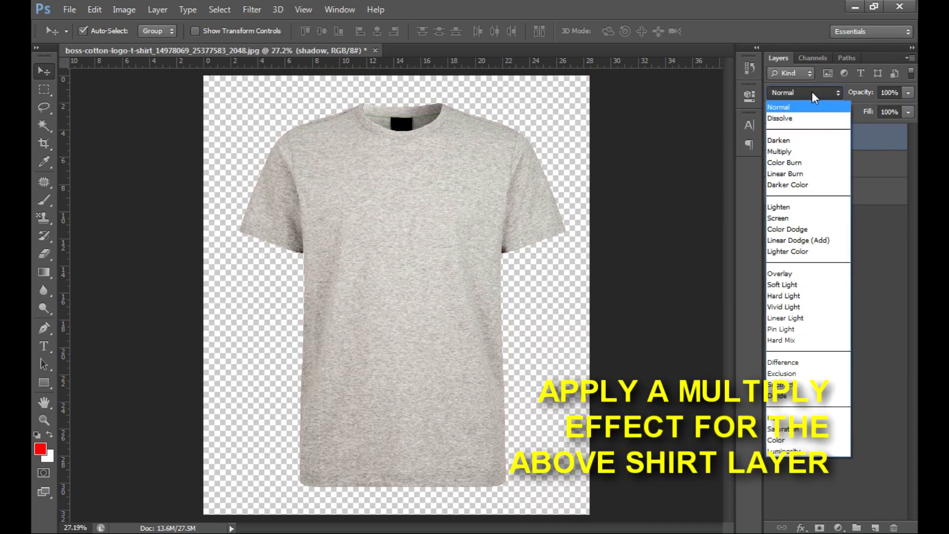
pyautogui.click(786, 151)
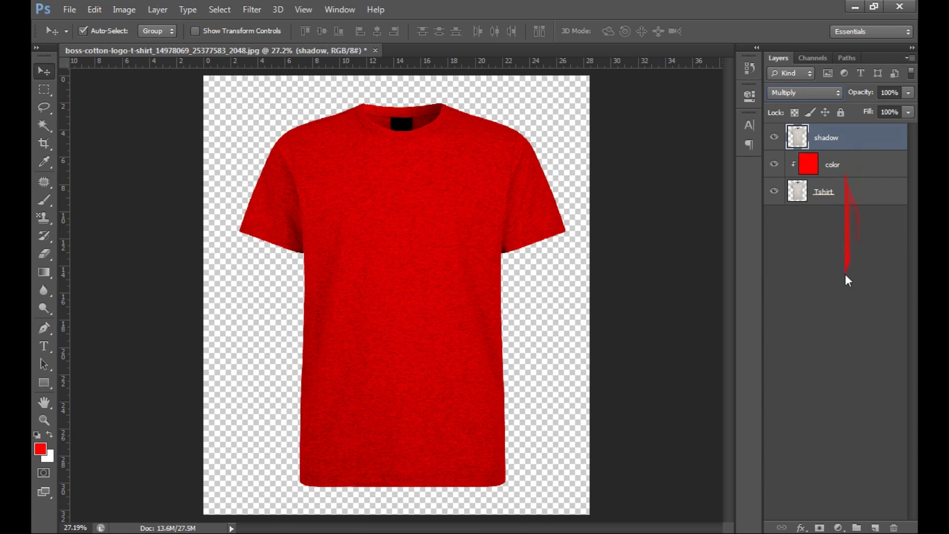
pyautogui.click(839, 528)
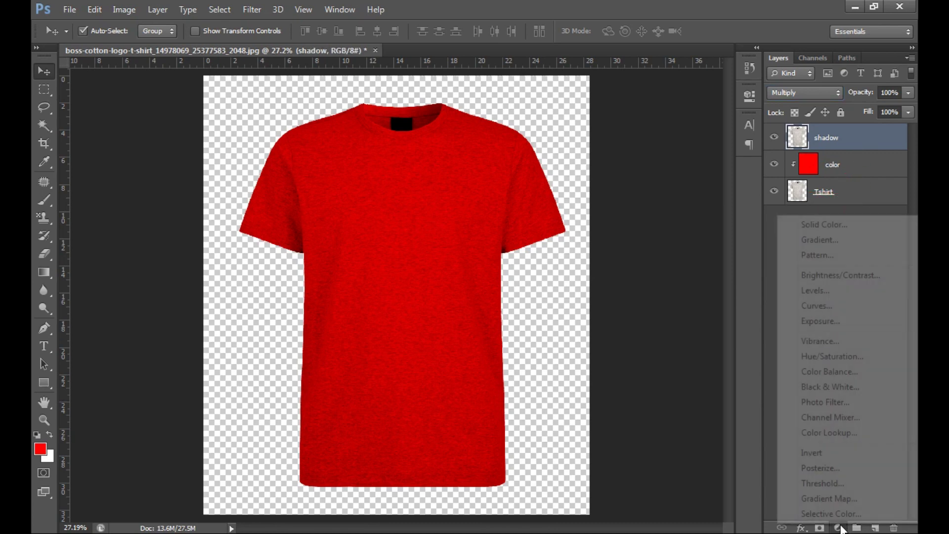
# - Add a Levels adjustment layer with the midtone input set to .76
pyautogui.click(817, 291)
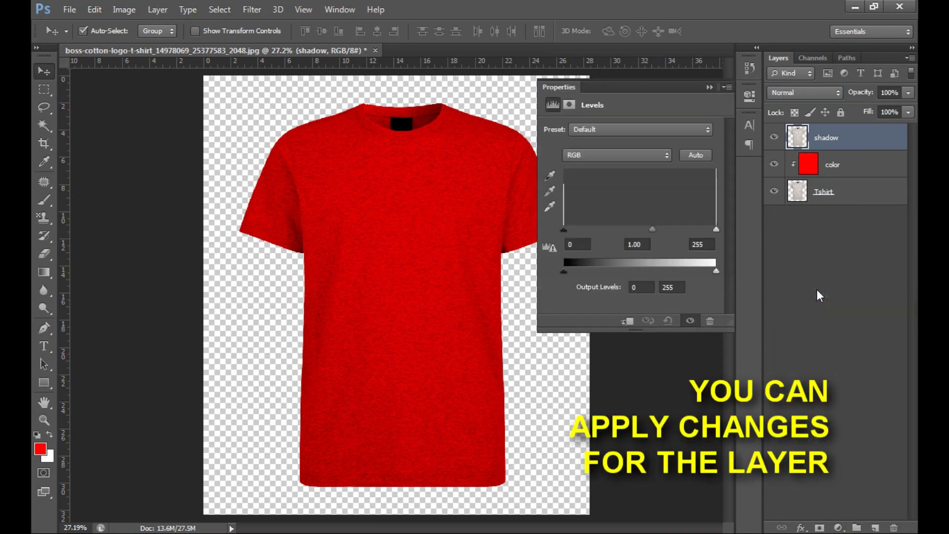
pyautogui.click(646, 244)
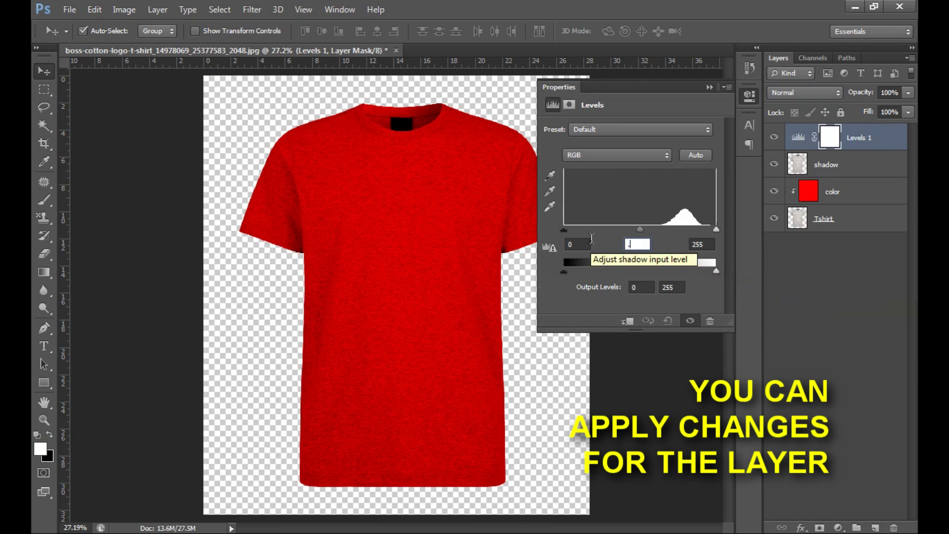
pyautogui.write('76')
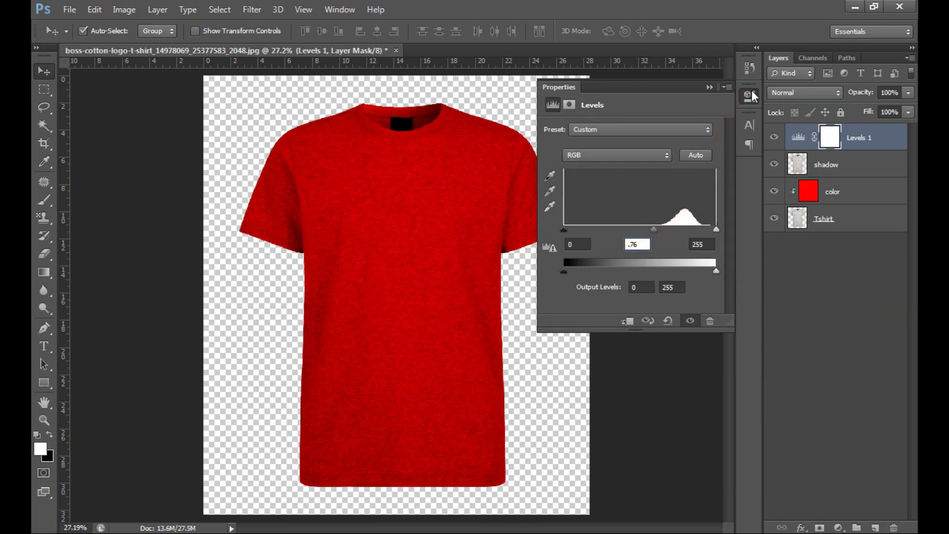
pyautogui.click(751, 95)
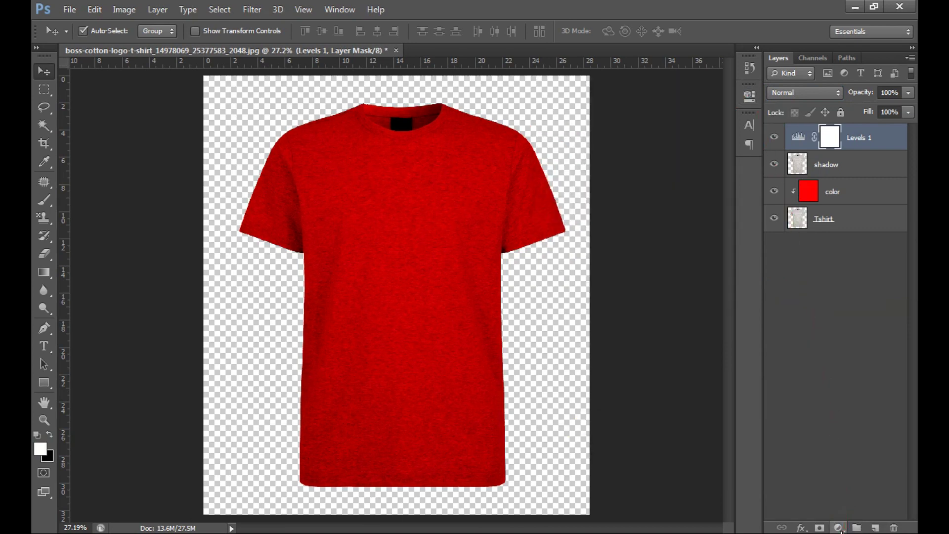
# - Add two Curves adjustment layers, raising the second curve's midpoint to brighten midtones
pyautogui.click(839, 528)
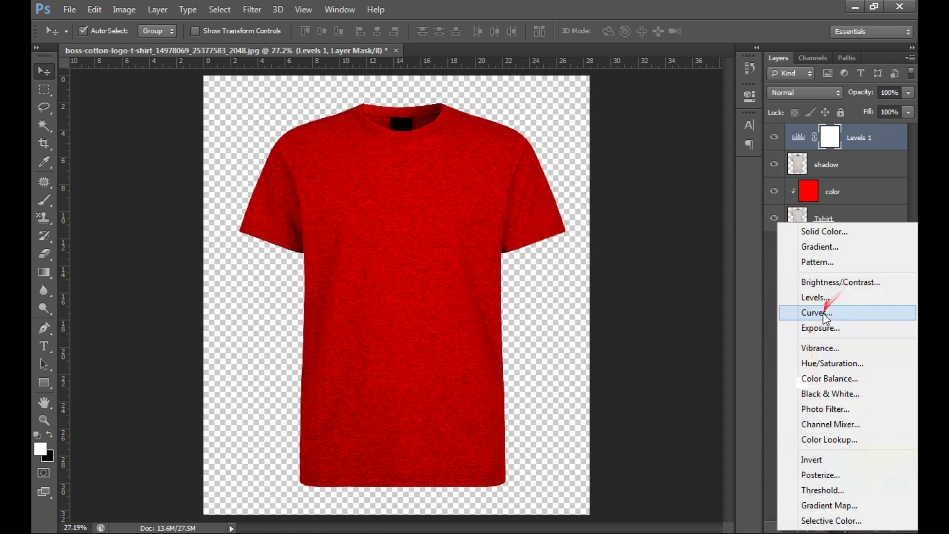
pyautogui.click(824, 312)
pyautogui.click(839, 528)
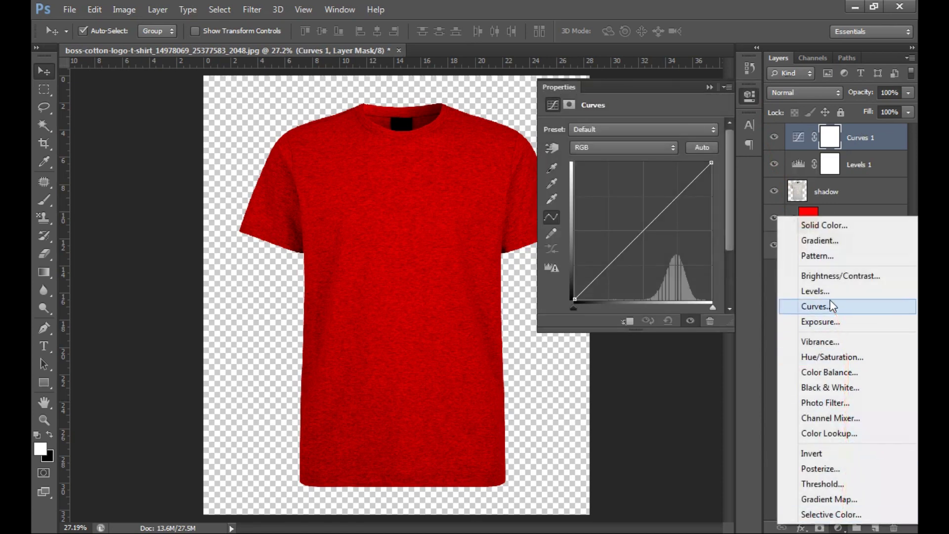
pyautogui.click(831, 310)
pyautogui.moveTo(650, 216); pyautogui.dragTo(639, 218)
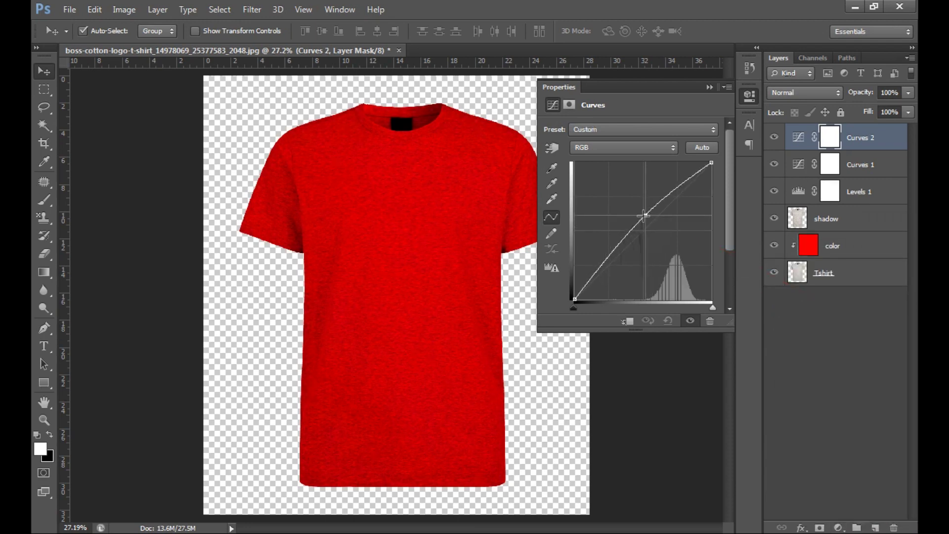
pyautogui.click(750, 95)
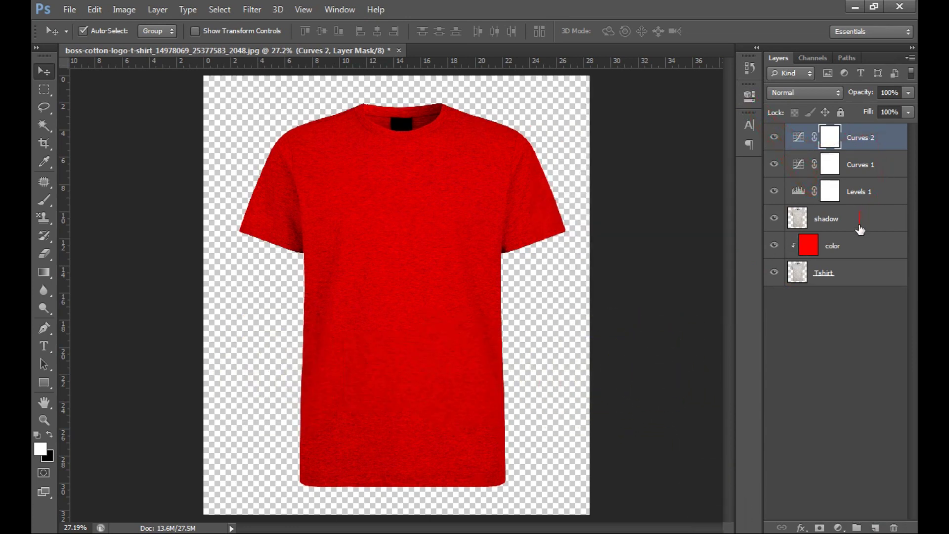
pyautogui.keyDown('shift'); pyautogui.click(883, 197); pyautogui.keyUp('shift')
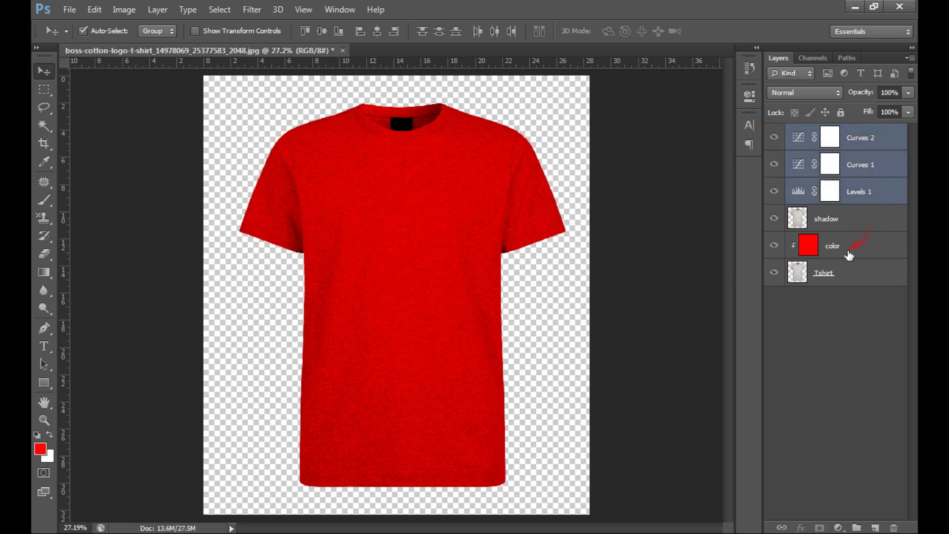
pyautogui.hotkey('ctrl', 'g')
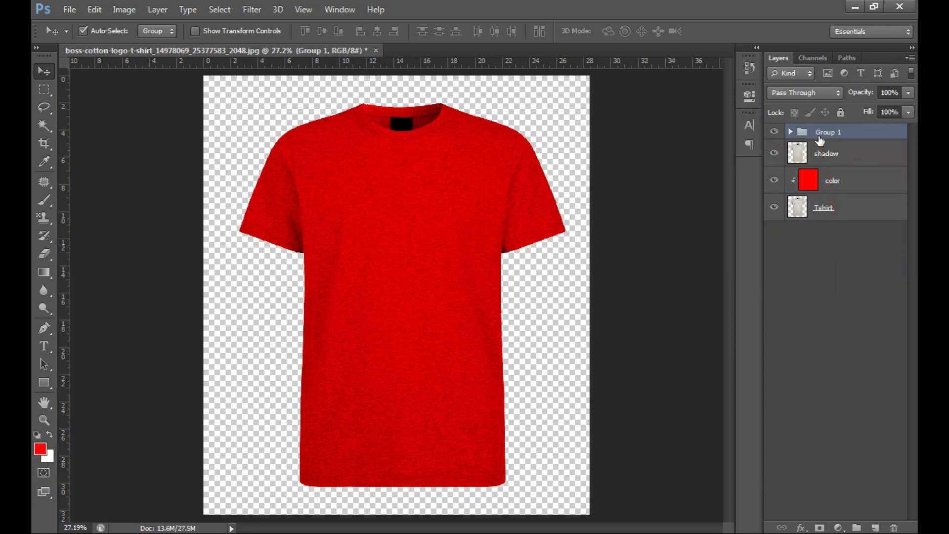
pyautogui.hotkey('ctrl', 'shift', 'g')
pyautogui.moveTo(887, 139); pyautogui.dragTo(882, 192)
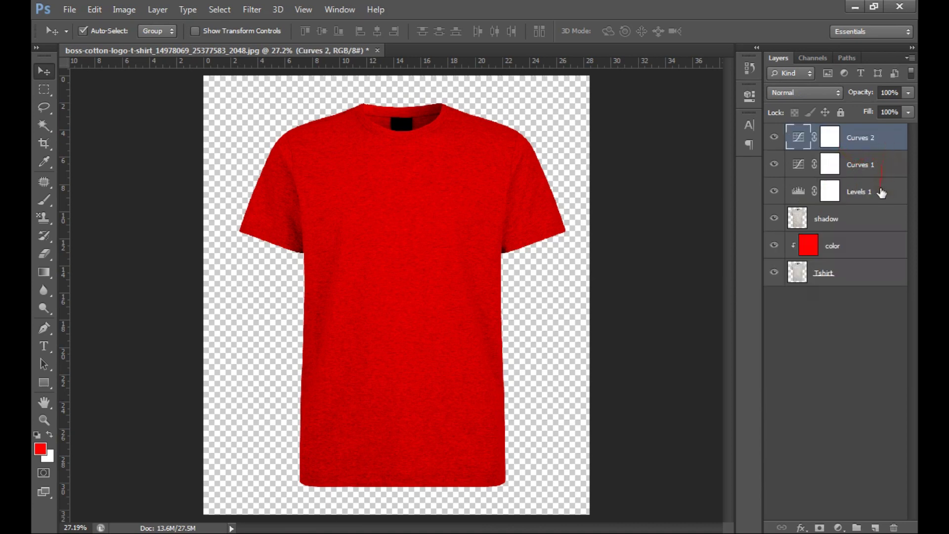
pyautogui.keyDown('shift'); pyautogui.click(881, 193); pyautogui.keyUp('shift')
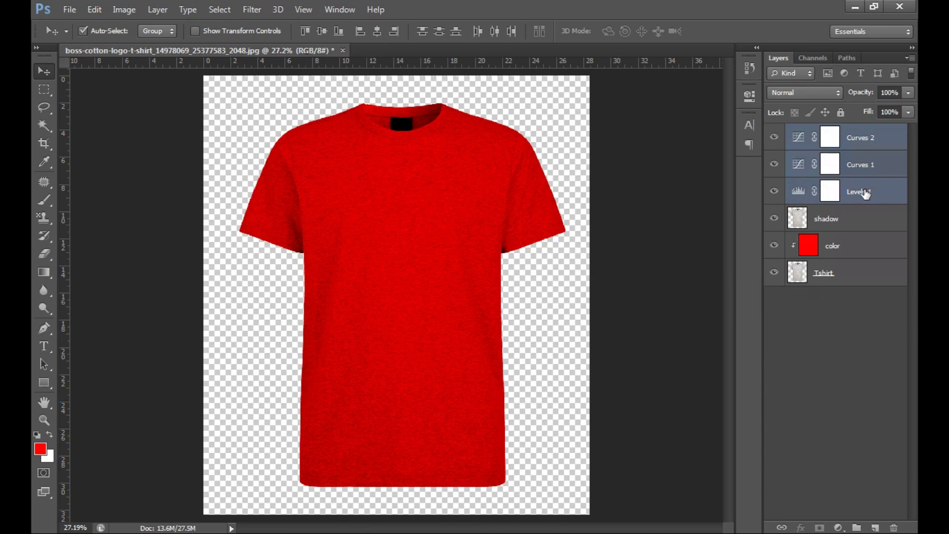
pyautogui.hotkey('ctrl', 'g')
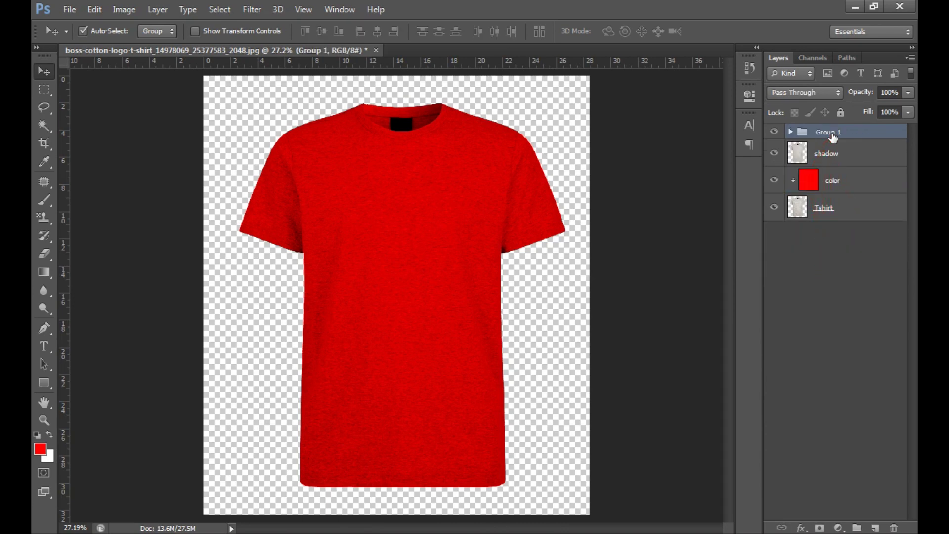
pyautogui.click(859, 159)
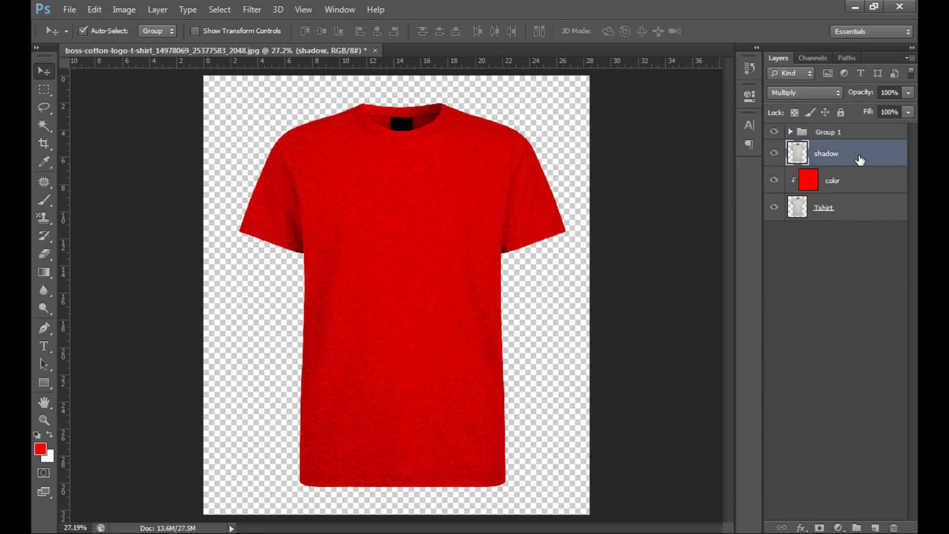
pyautogui.click(855, 134)
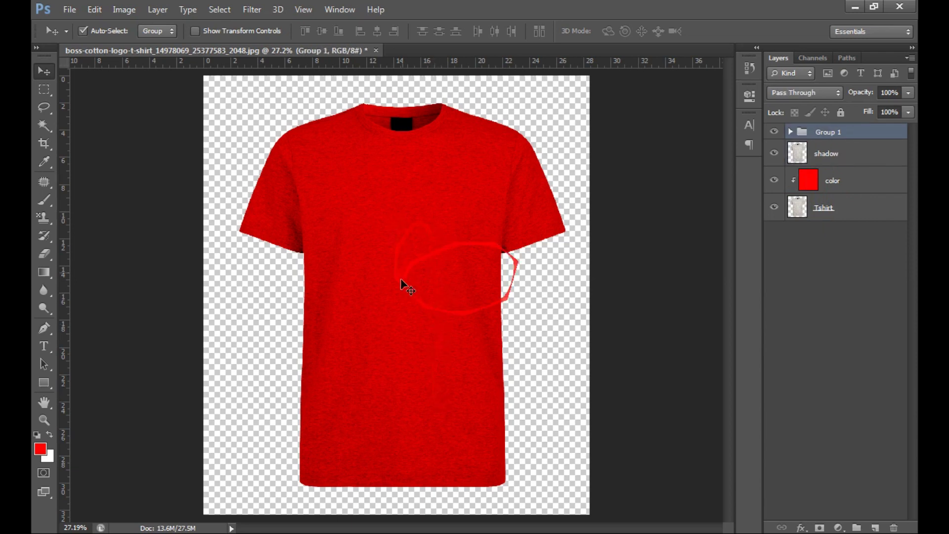
# - Enable a Color Overlay on the color layer and start with white in its colour picker
pyautogui.doubleClick(811, 183)
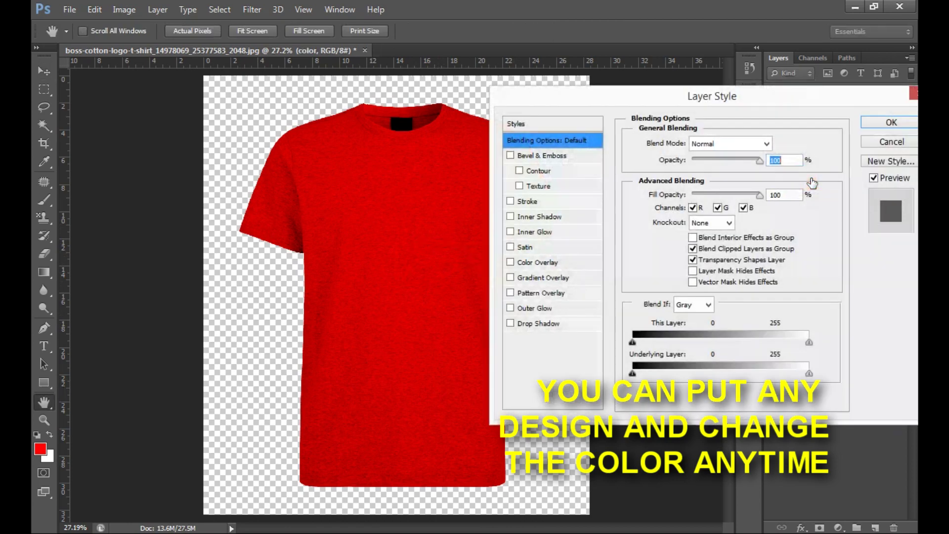
pyautogui.click(552, 263)
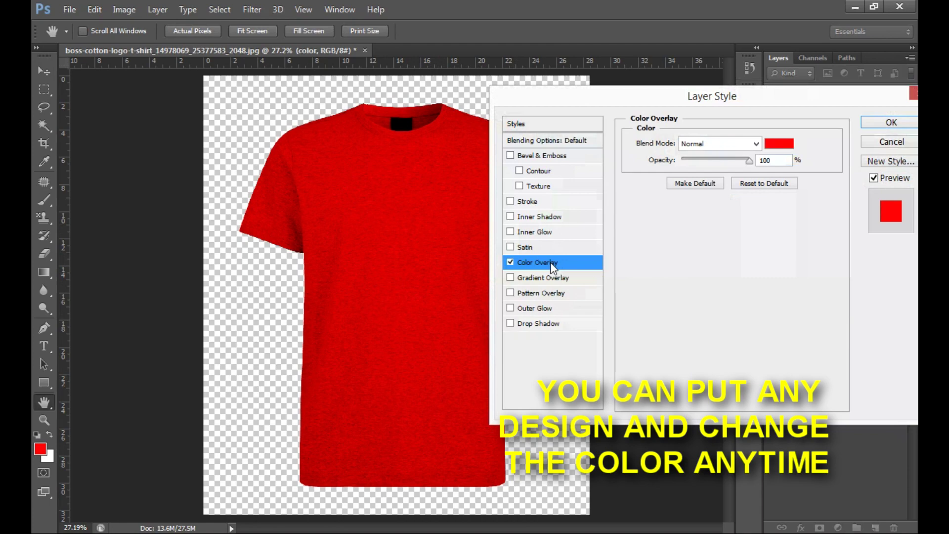
pyautogui.click(766, 145)
pyautogui.moveTo(729, 101); pyautogui.dragTo(752, 91)
pyautogui.click(497, 178)
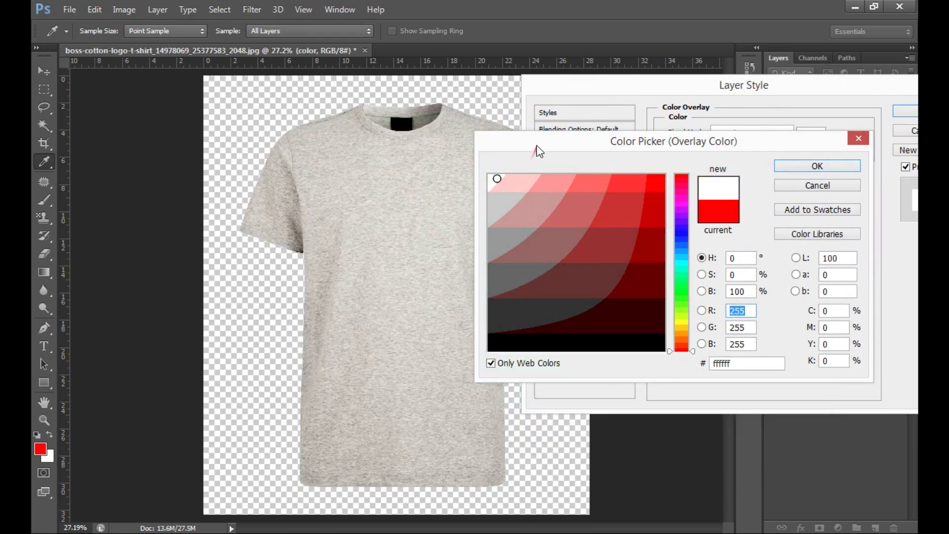
pyautogui.moveTo(536, 148); pyautogui.dragTo(549, 113)
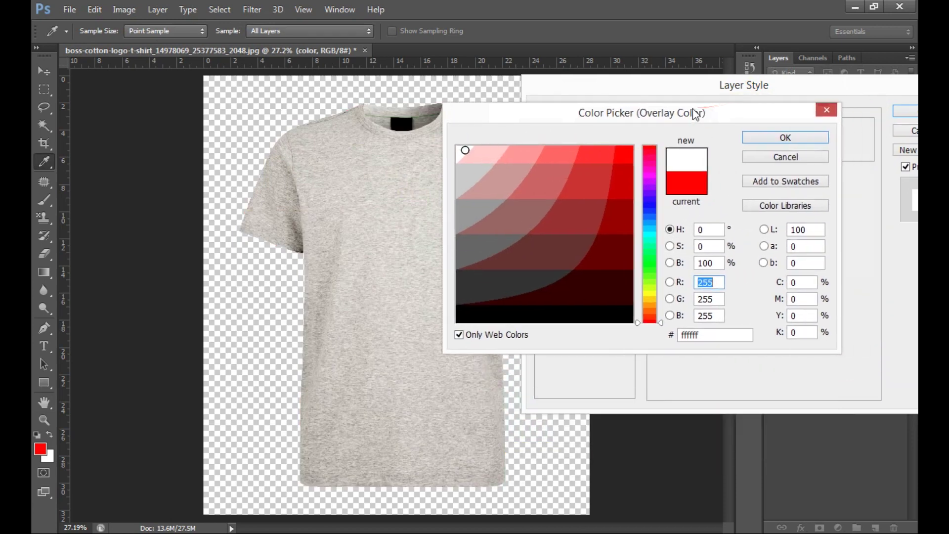
pyautogui.moveTo(742, 108)
pyautogui.mouseDown()
pyautogui.moveTo(773, 104)
pyautogui.moveTo(750, 95)
pyautogui.mouseUp()
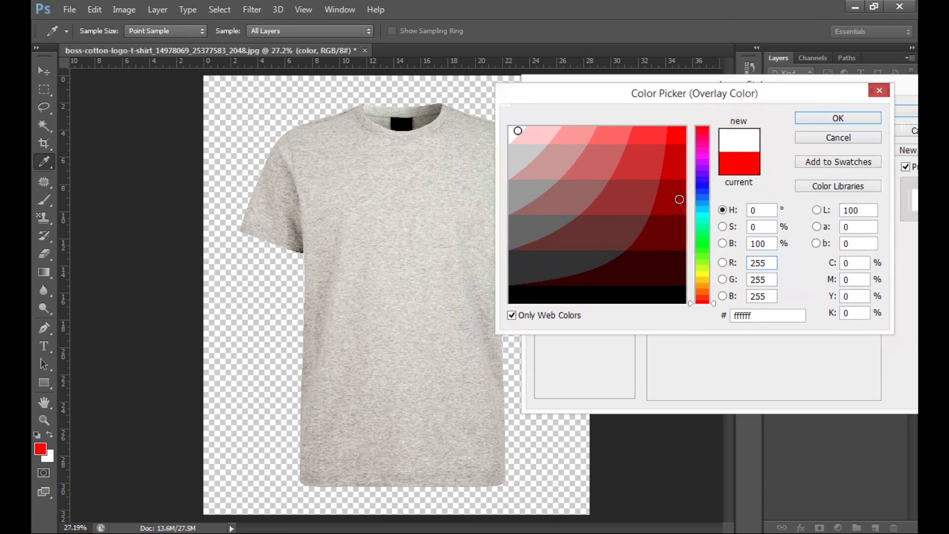
# - Preview the shirt in dark red, bright blue, navy, green, black and grey overlay colours
pyautogui.click(679, 199)
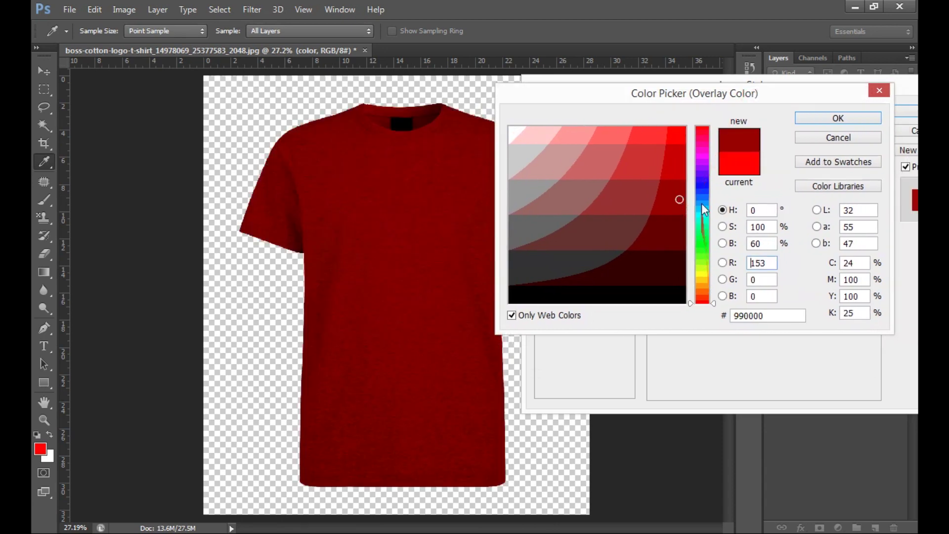
pyautogui.click(703, 186)
pyautogui.click(682, 137)
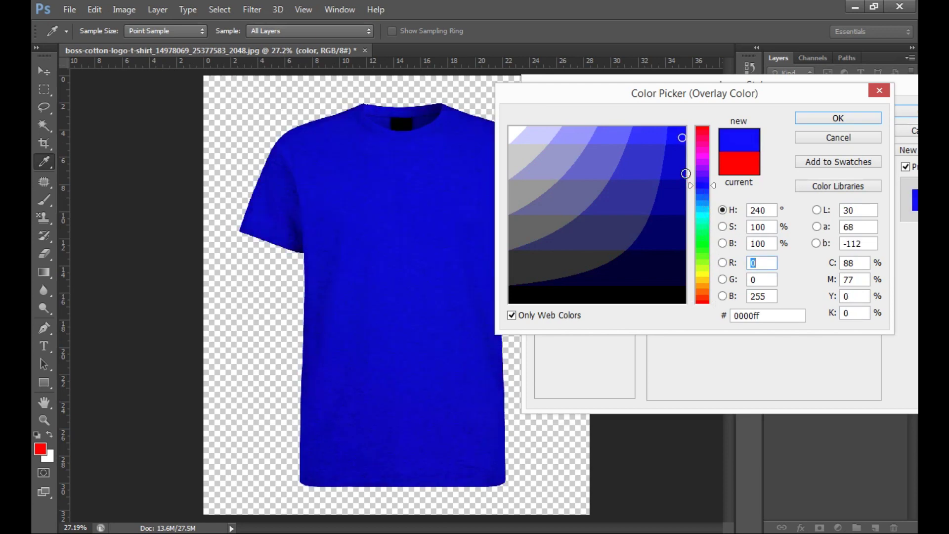
pyautogui.click(672, 170)
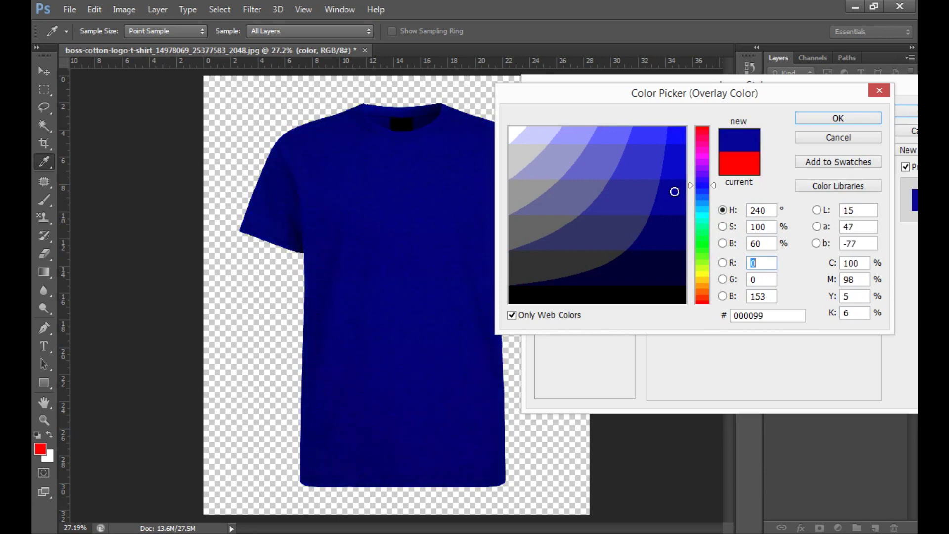
pyautogui.click(704, 245)
pyautogui.click(681, 161)
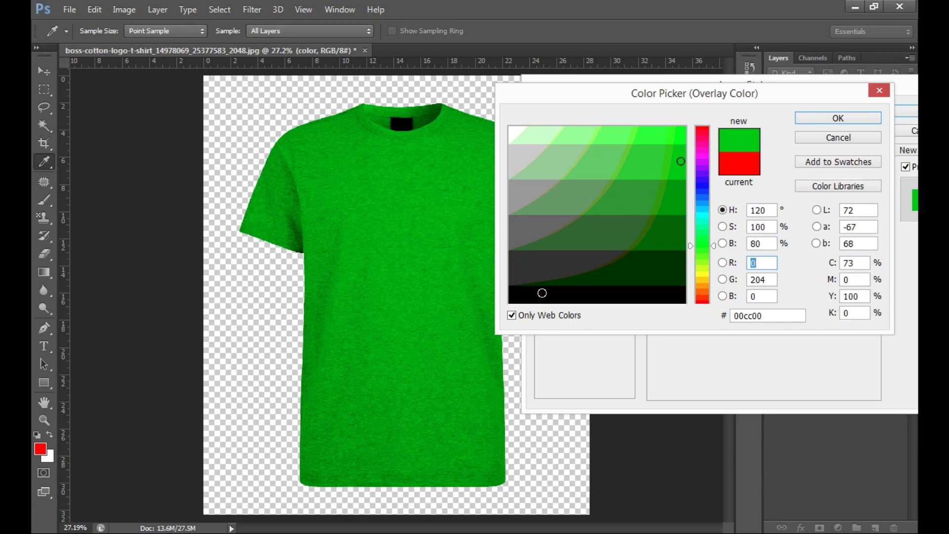
pyautogui.click(542, 293)
pyautogui.moveTo(643, 106); pyautogui.dragTo(639, 151)
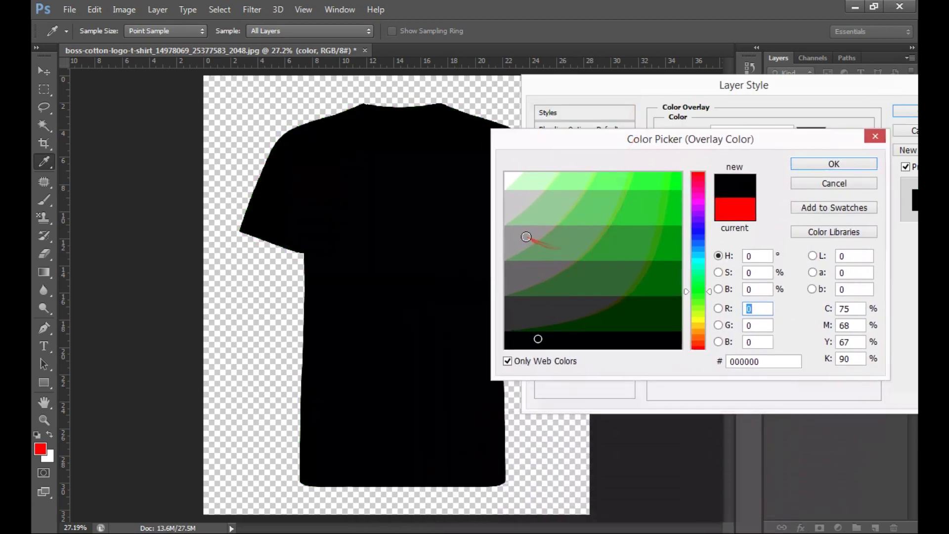
pyautogui.click(526, 237)
pyautogui.click(520, 278)
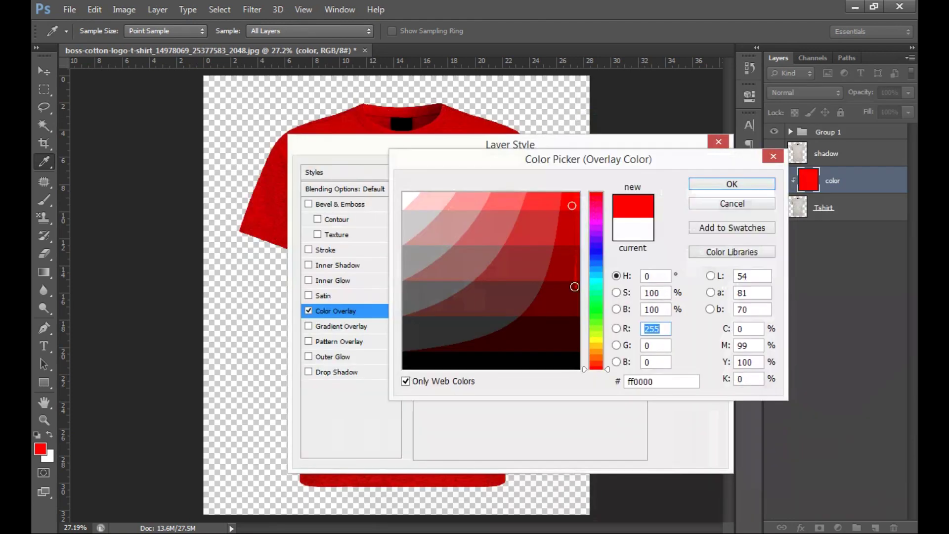
# - Settle on a dark red overlay colour and apply the layer style
pyautogui.click(572, 275)
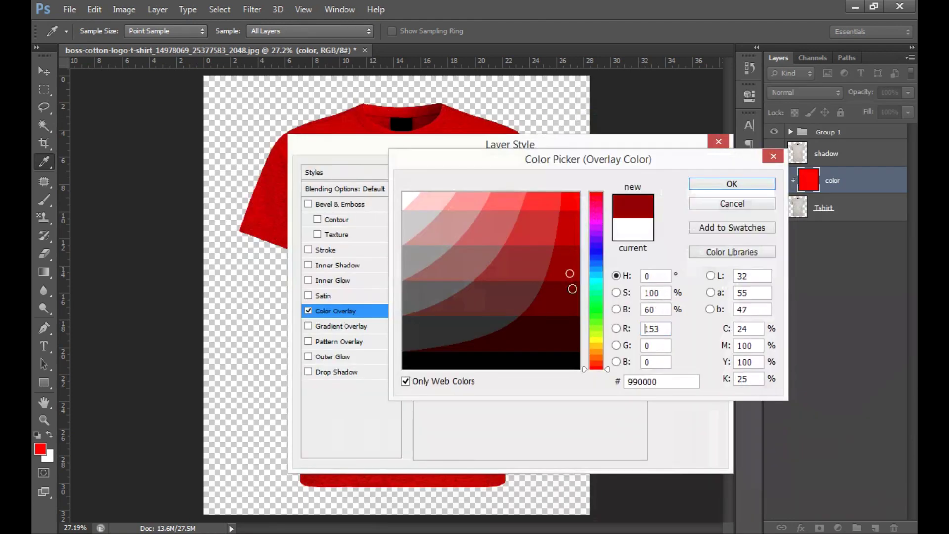
pyautogui.click(566, 309)
pyautogui.click(568, 261)
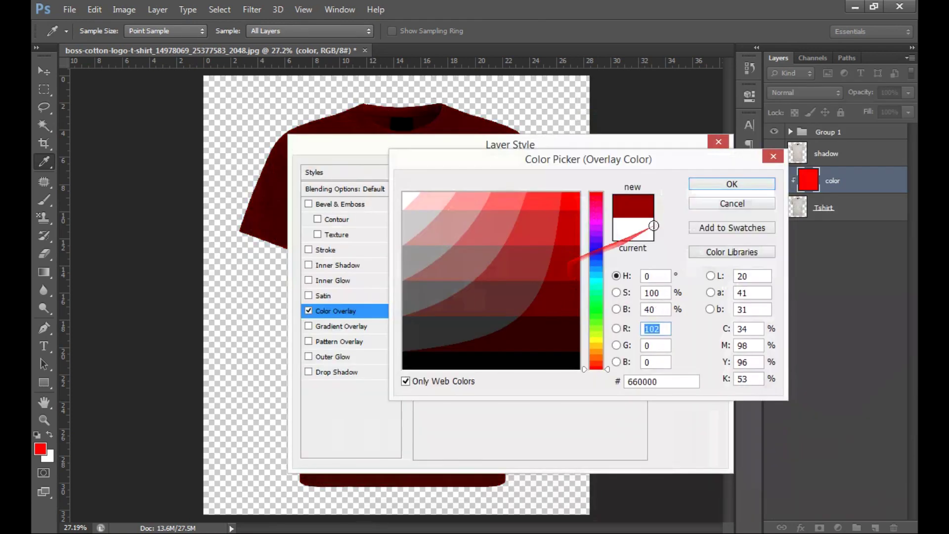
pyautogui.click(731, 185)
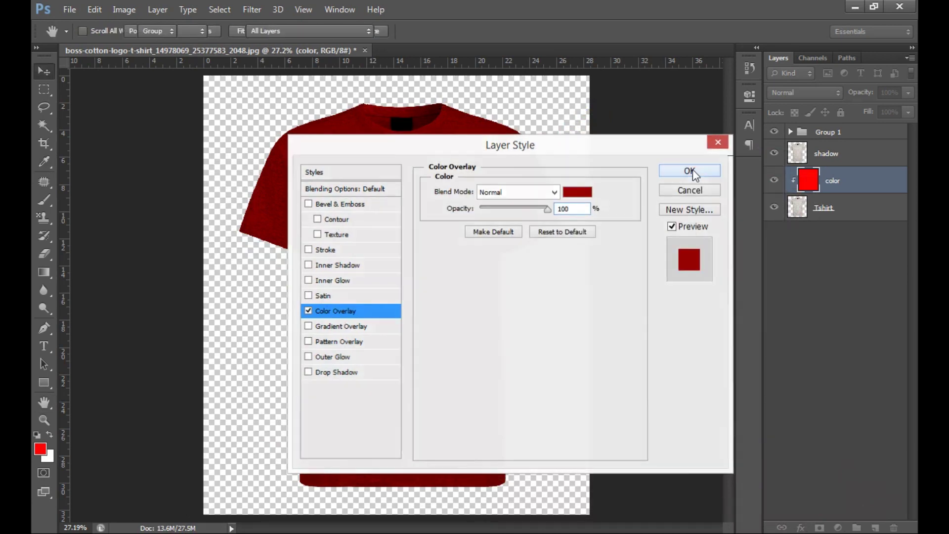
pyautogui.click(694, 172)
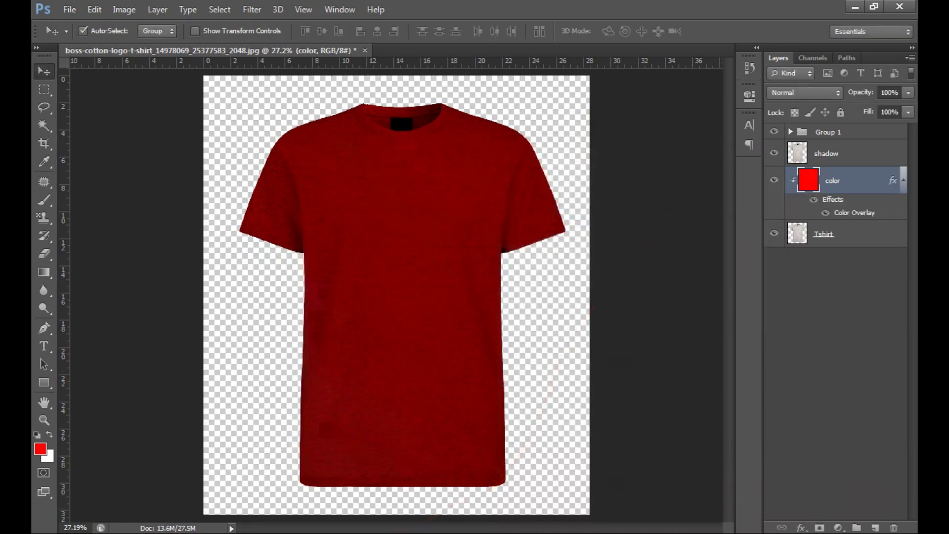
pyautogui.click(336, 504)
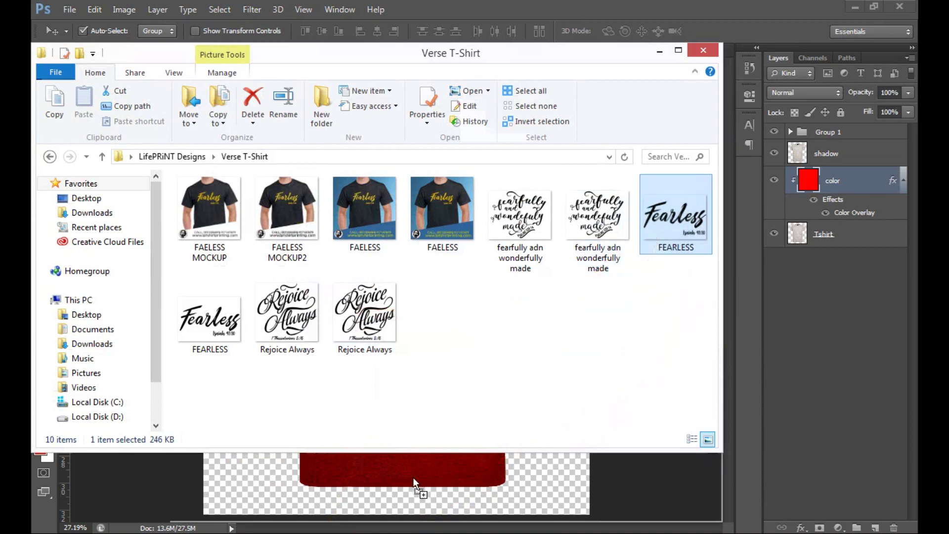
# - Place the FEARLESS design on the shirt and give it a gold-yellow Color Overlay
pyautogui.moveTo(658, 240); pyautogui.dragTo(414, 476)
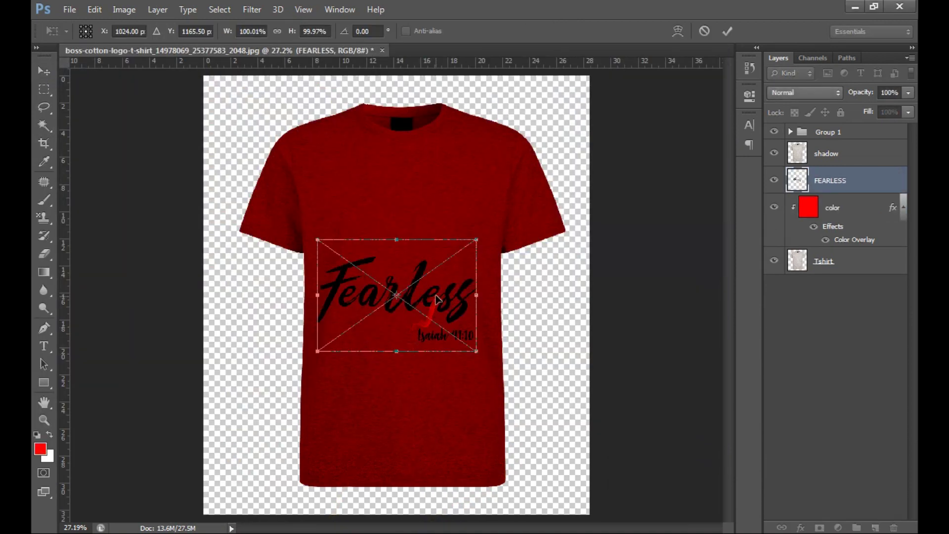
pyautogui.press('Return')
pyautogui.doubleClick(870, 185)
pyautogui.click(312, 310)
pyautogui.click(749, 169)
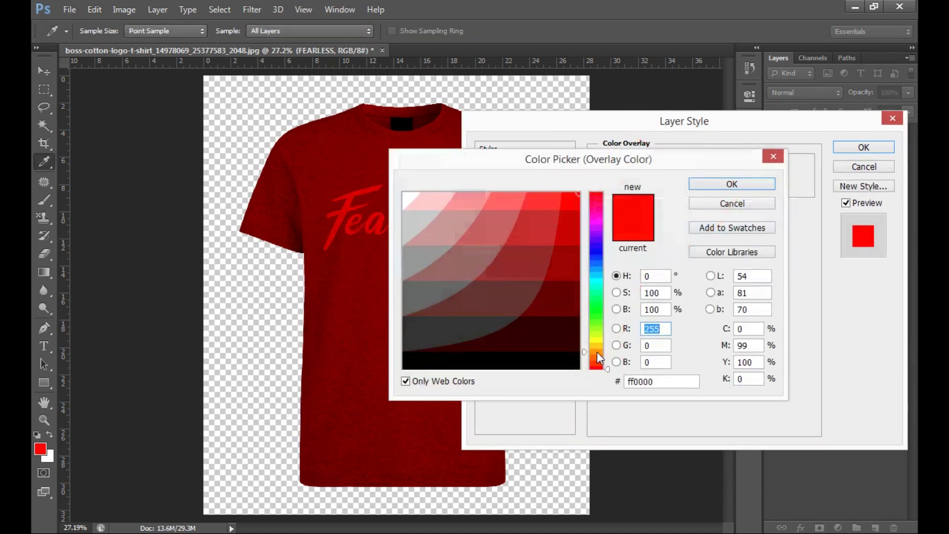
pyautogui.click(649, 197)
pyautogui.click(669, 346)
pyautogui.click(804, 183)
pyautogui.click(863, 148)
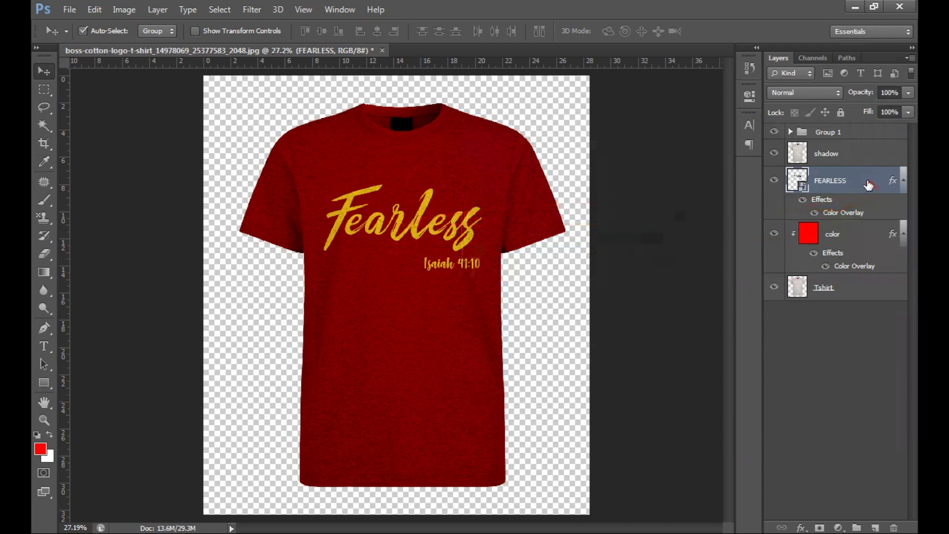
# - Move the FEARLESS layer above Group 1, scale it to about 71% and raise it
pyautogui.moveTo(856, 184); pyautogui.dragTo(840, 126)
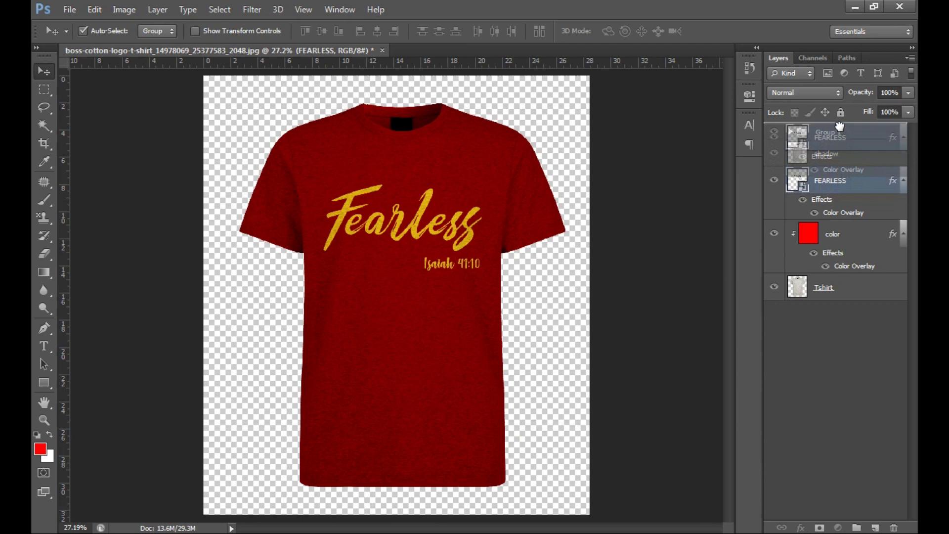
pyautogui.moveTo(839, 126); pyautogui.dragTo(841, 130)
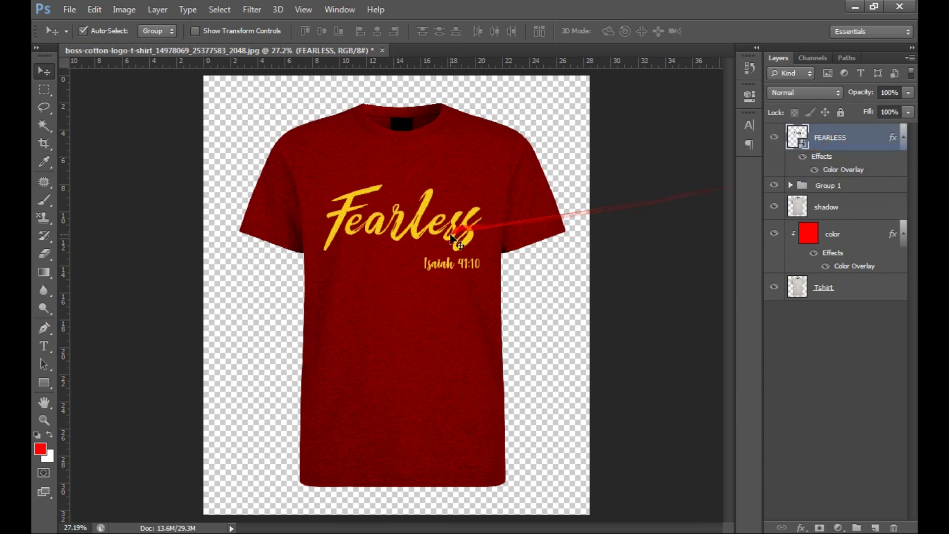
pyautogui.hotkey('ctrl', 't')
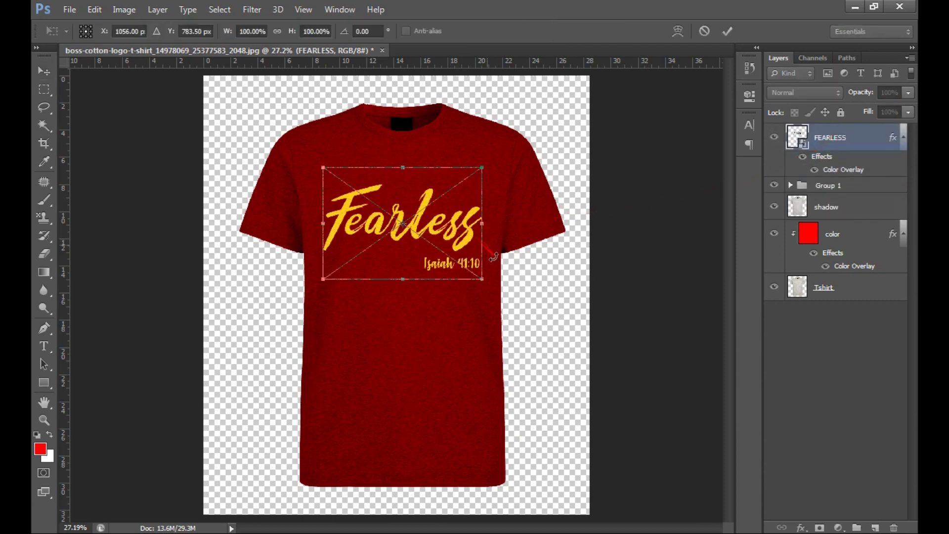
pyautogui.moveTo(482, 280); pyautogui.dragTo(459, 263)
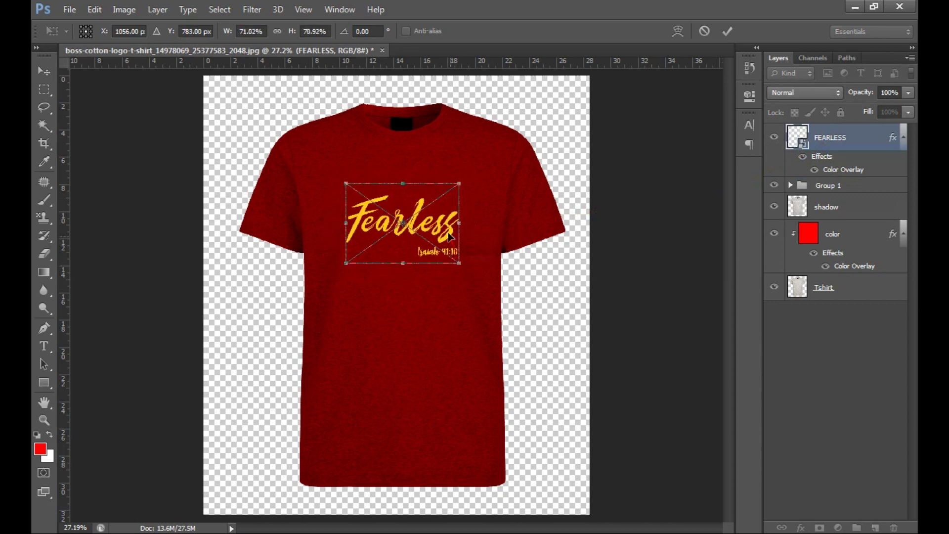
pyautogui.moveTo(444, 224); pyautogui.dragTo(446, 207)
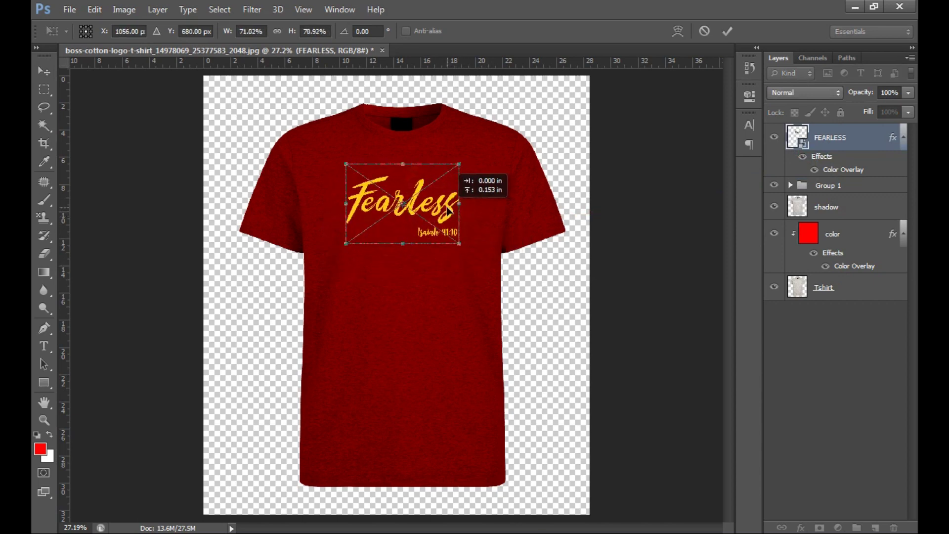
pyautogui.press('Return')
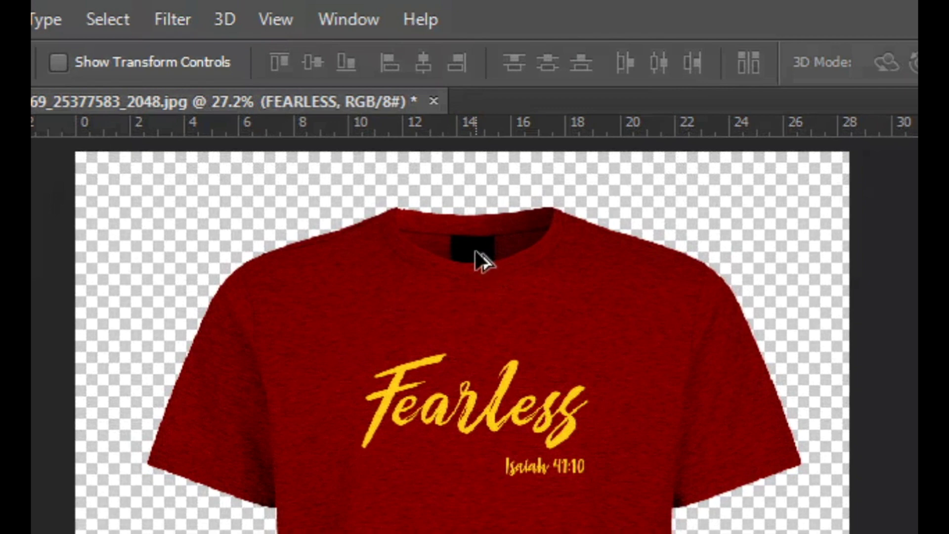
# - Type 'Life Print' on the black neck label and scale it to fit
pyautogui.hotkey('ctrl', 'alt', '0')
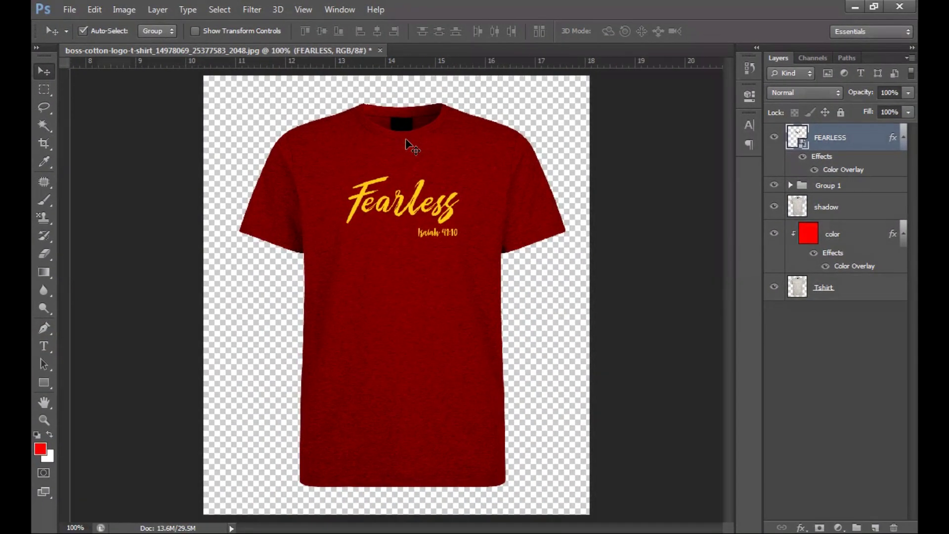
pyautogui.moveTo(422, 188); pyautogui.dragTo(475, 278)
pyautogui.moveTo(470, 186); pyautogui.dragTo(462, 445)
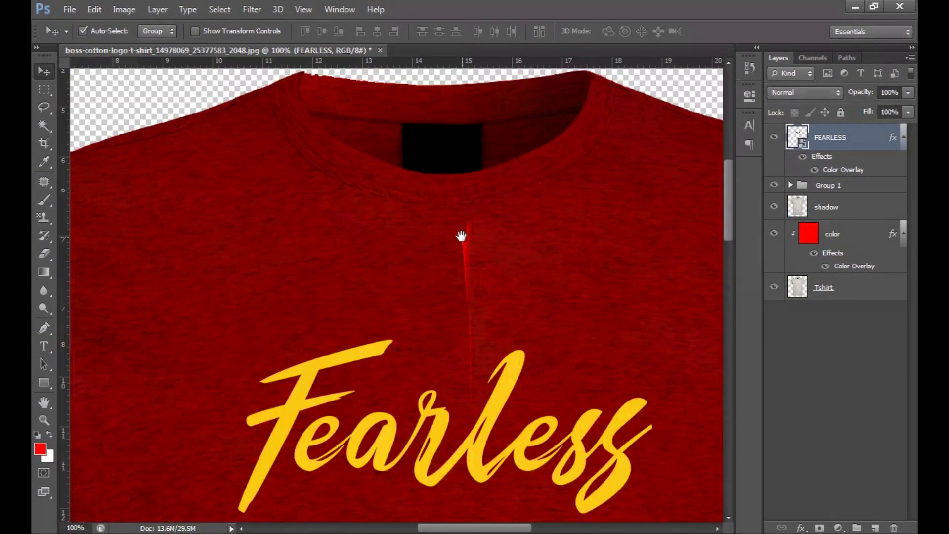
pyautogui.moveTo(461, 235)
pyautogui.mouseDown()
pyautogui.moveTo(462, 340)
pyautogui.moveTo(474, 262)
pyautogui.mouseUp()
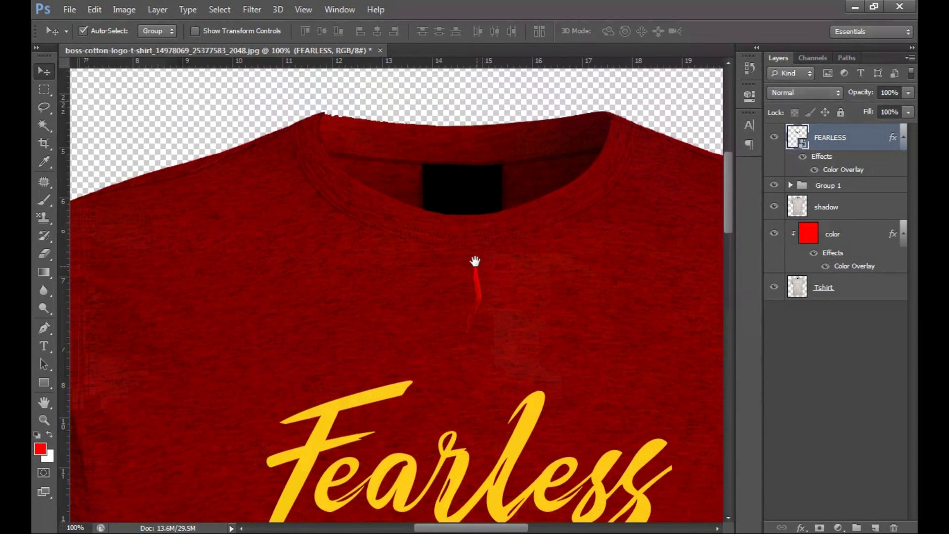
pyautogui.press('t')
pyautogui.click(463, 192)
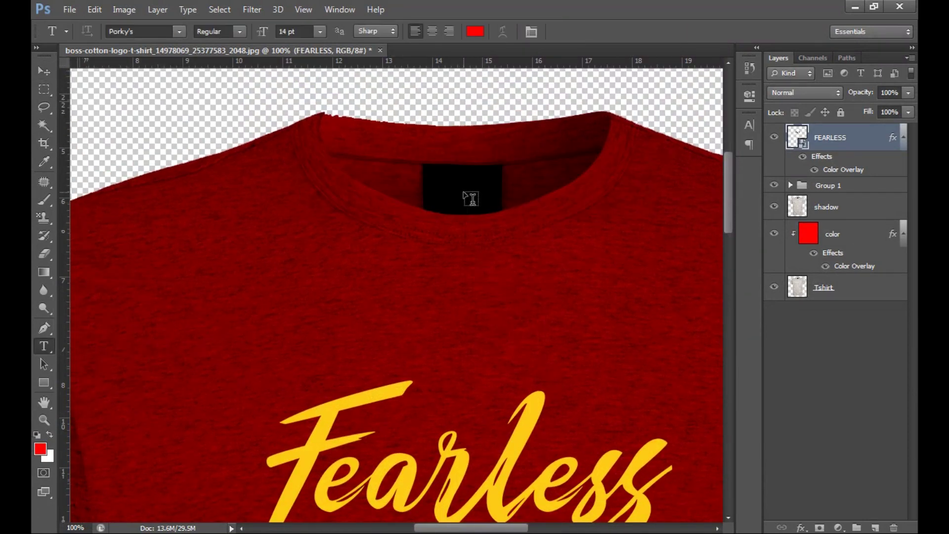
pyautogui.write('Life Print')
pyautogui.hotkey('ctrl', 'Return')
pyautogui.hotkey('ctrl', 't')
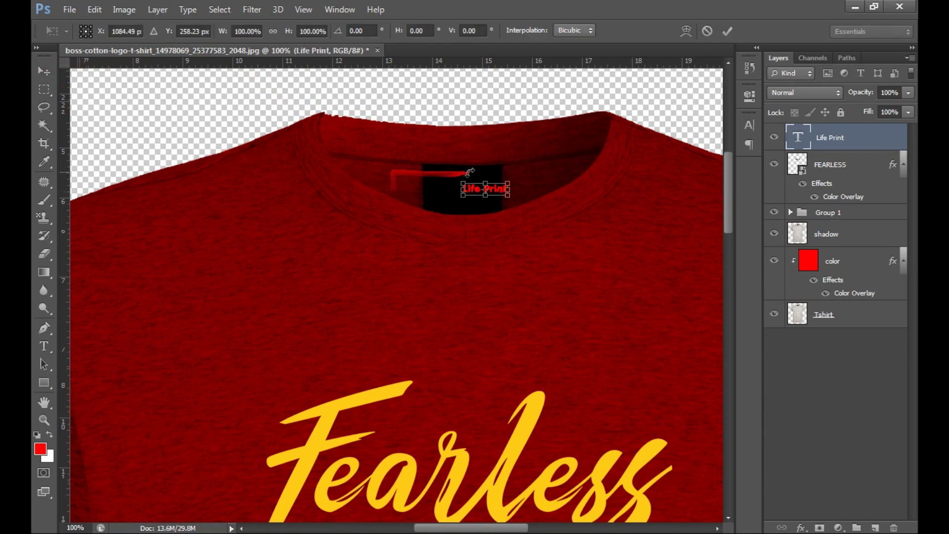
pyautogui.moveTo(481, 189); pyautogui.dragTo(488, 198)
pyautogui.press('Return')
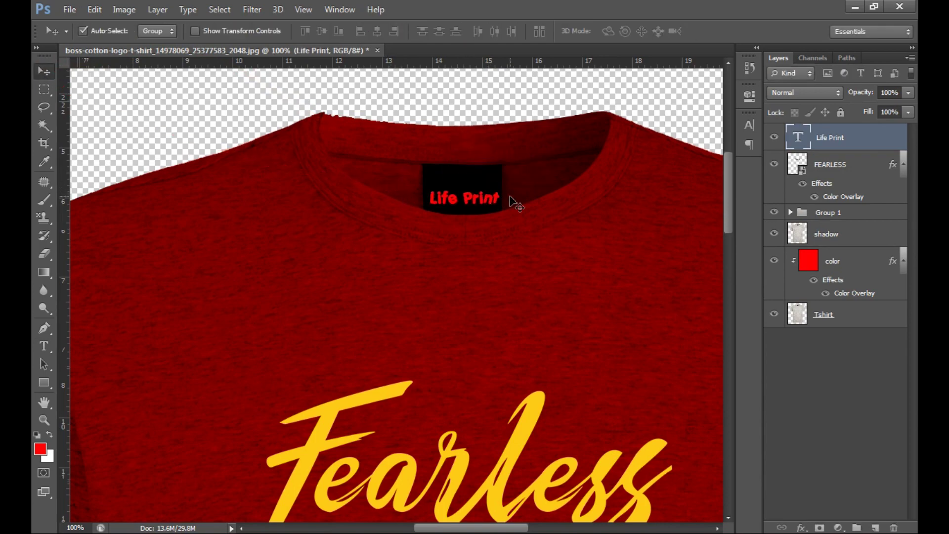
# - Colour the label text grey 999999 and fit the whole shirt on screen
pyautogui.press('t')
pyautogui.click(477, 31)
pyautogui.click(556, 219)
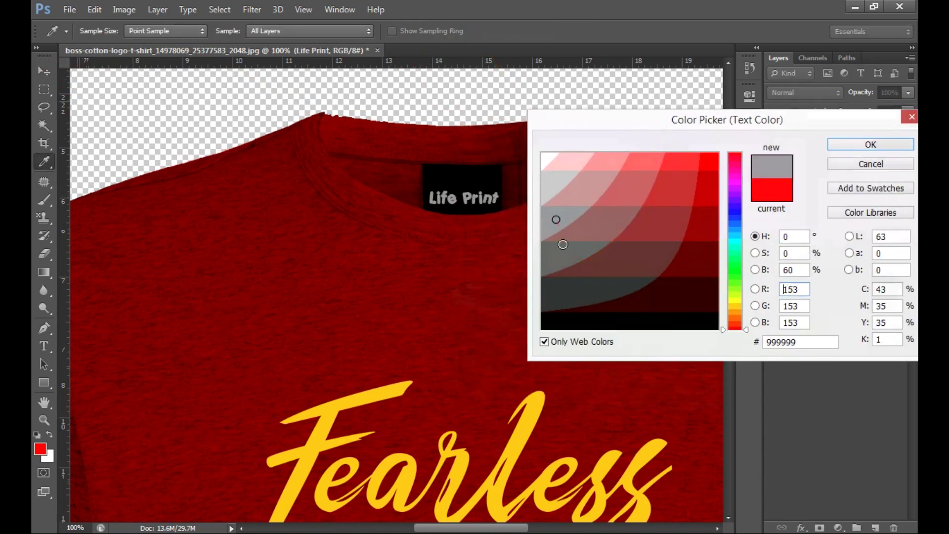
pyautogui.press('Return')
pyautogui.press('v')
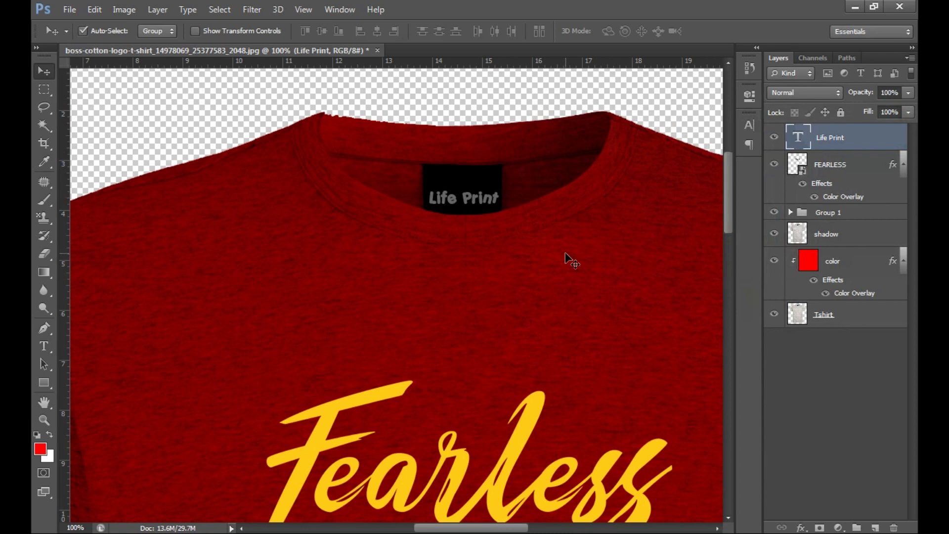
pyautogui.hotkey('ctrl', '0')
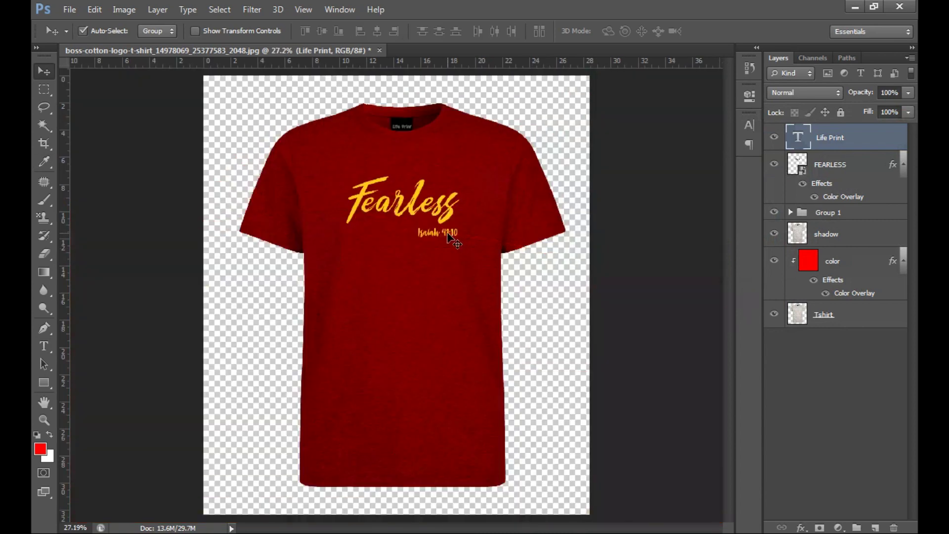
# - Place the Rejoice Always design on the shirt, hide FEARLESS and move the artwork up
pyautogui.click(775, 138)
pyautogui.click(860, 167)
pyautogui.click(773, 165)
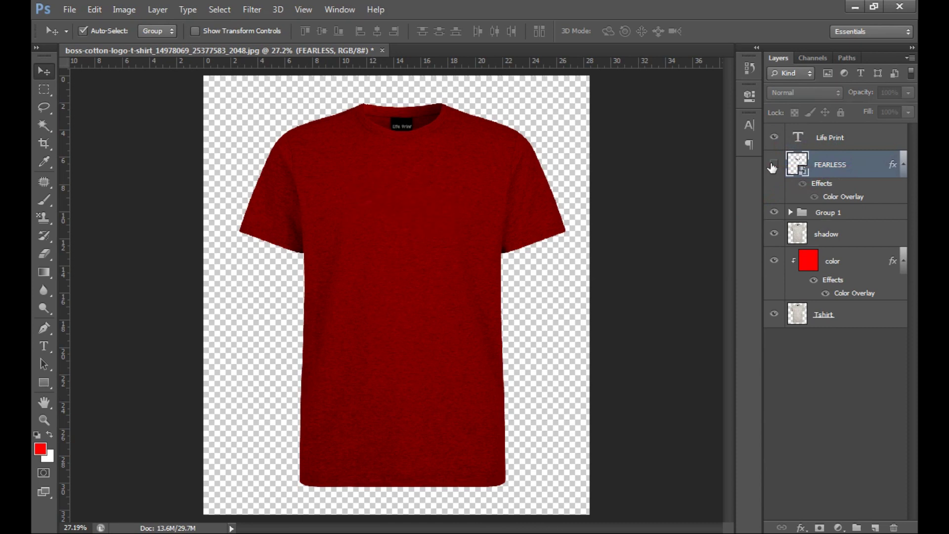
pyautogui.click(774, 165)
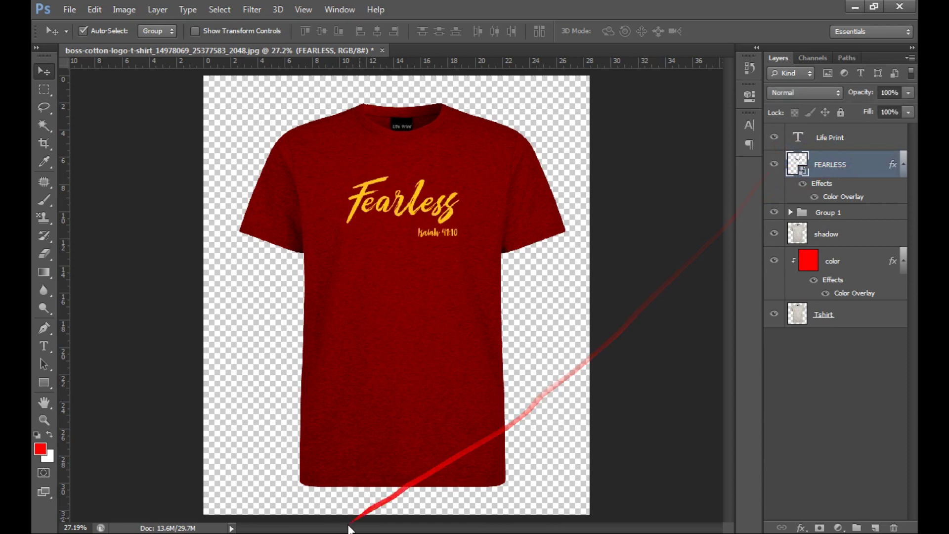
pyautogui.click(332, 530)
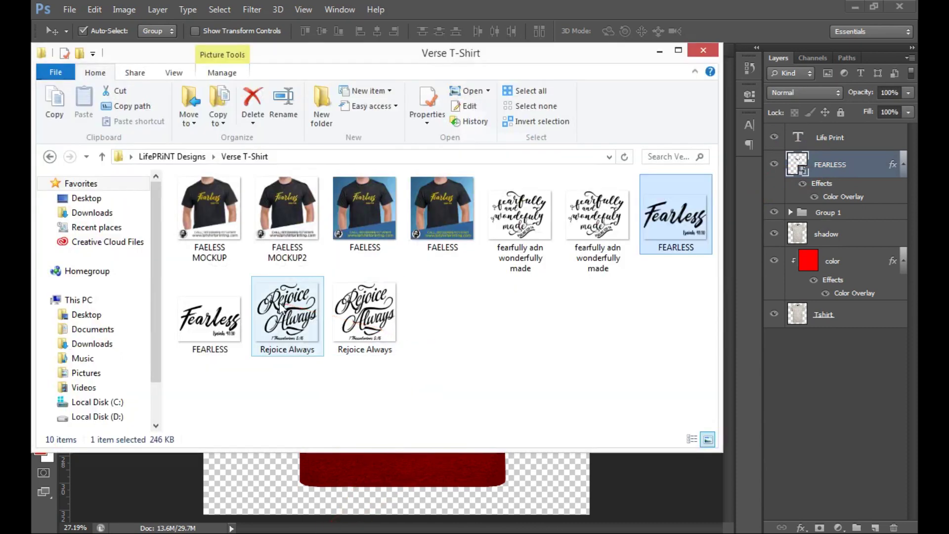
pyautogui.moveTo(287, 313); pyautogui.dragTo(257, 492)
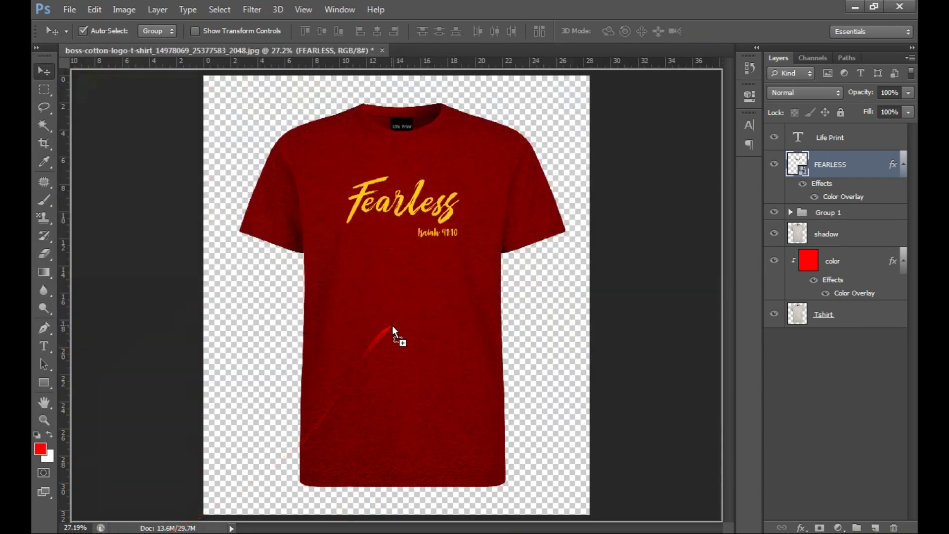
pyautogui.moveTo(257, 492); pyautogui.dragTo(392, 325)
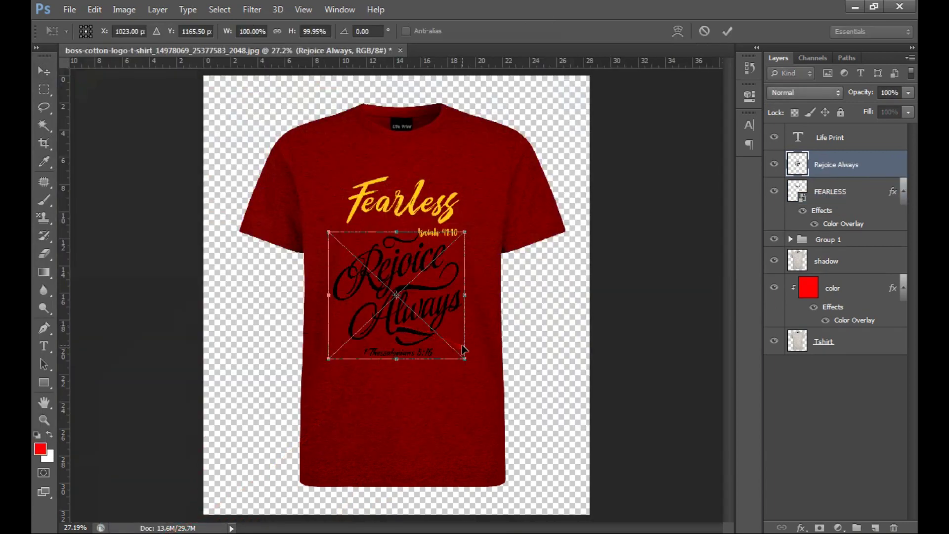
pyautogui.press('Return')
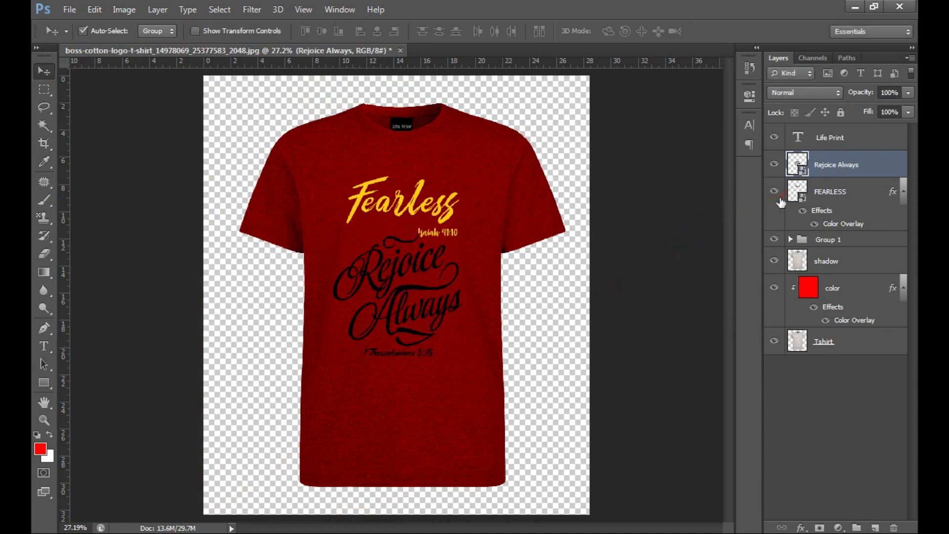
pyautogui.click(774, 193)
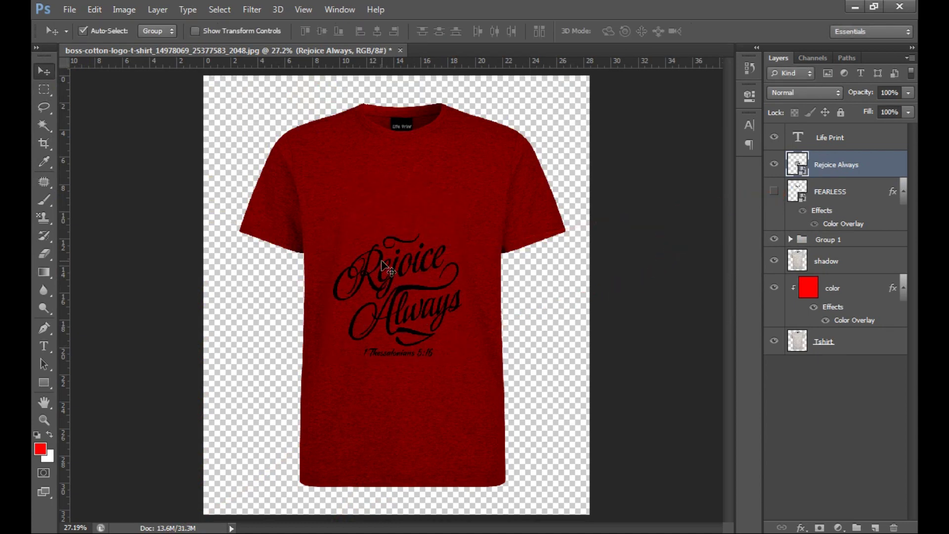
pyautogui.moveTo(390, 241); pyautogui.dragTo(397, 178)
# - Give the Rejoice Always design a light grey Color Overlay
pyautogui.doubleClick(882, 168)
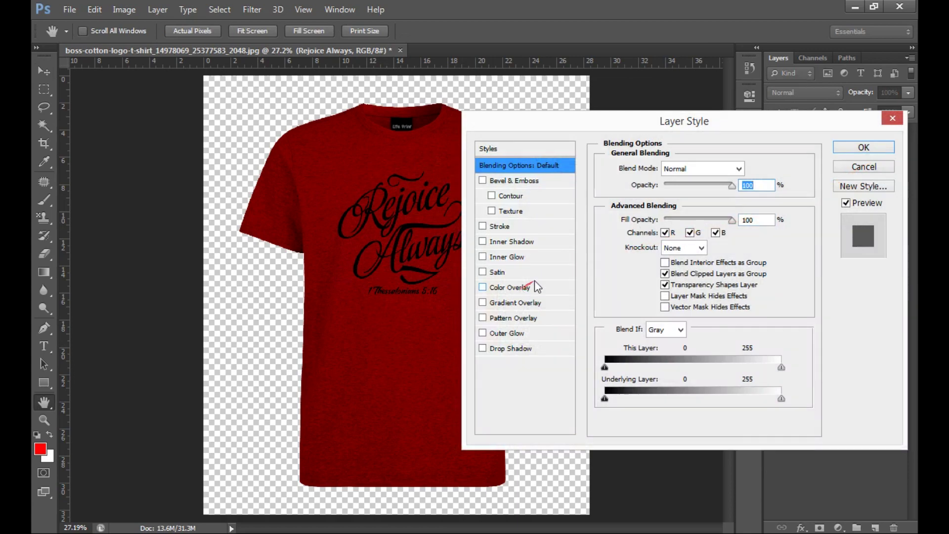
pyautogui.click(510, 287)
pyautogui.click(751, 168)
pyautogui.click(555, 178)
pyautogui.click(866, 144)
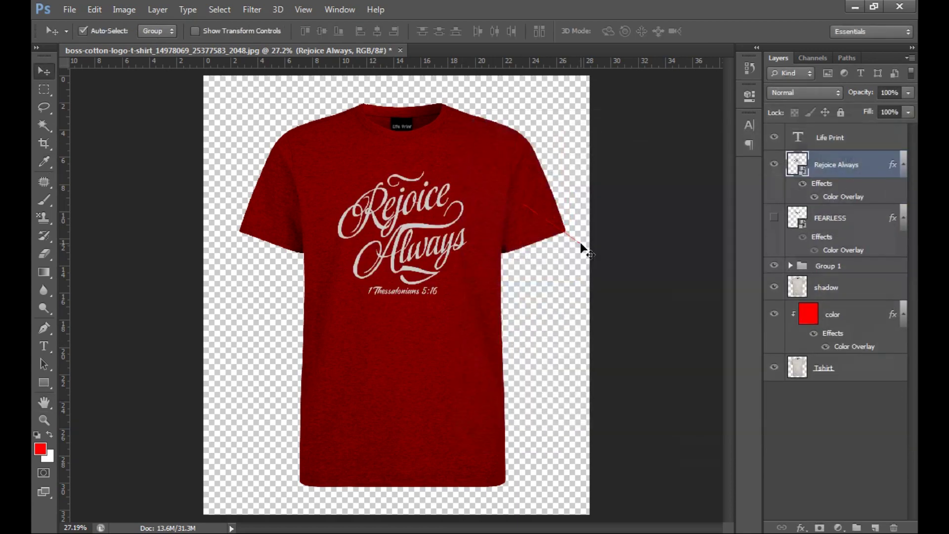
# - Change the color layer's overlay to blue 3300cc
pyautogui.click(836, 315)
pyautogui.doubleClick(855, 347)
pyautogui.click(751, 169)
pyautogui.click(707, 164)
pyautogui.click(698, 270)
pyautogui.moveTo(735, 328); pyautogui.dragTo(735, 207)
pyautogui.click(713, 199)
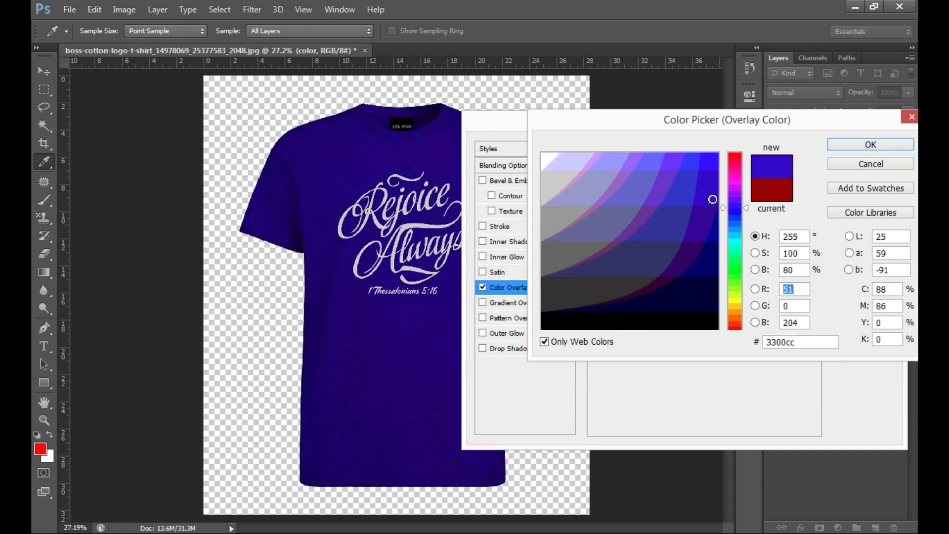
pyautogui.press('Return')
pyautogui.press('Return')
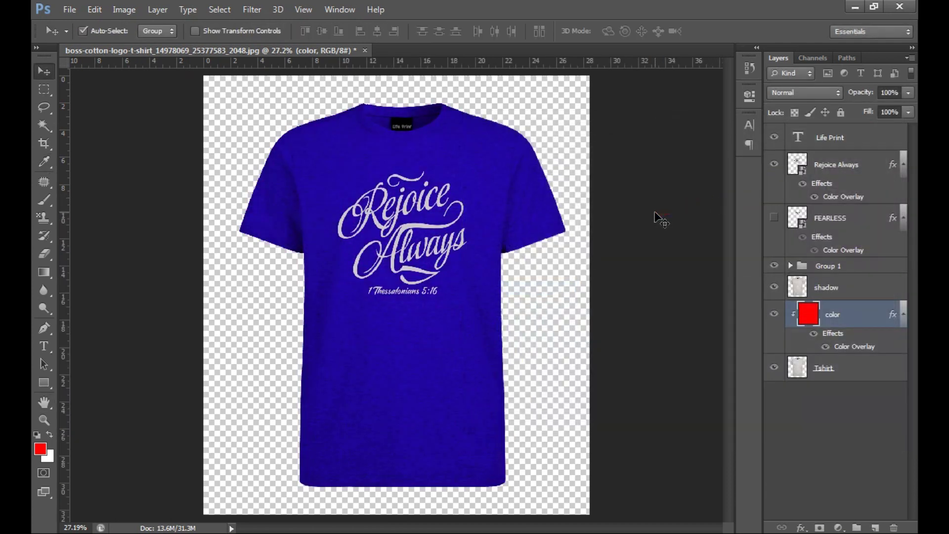
pyautogui.click(480, 201)
# - Save the document as the layered PSD 'tshirt mockup template'
pyautogui.hotkey('ctrl', 'shift', 's')
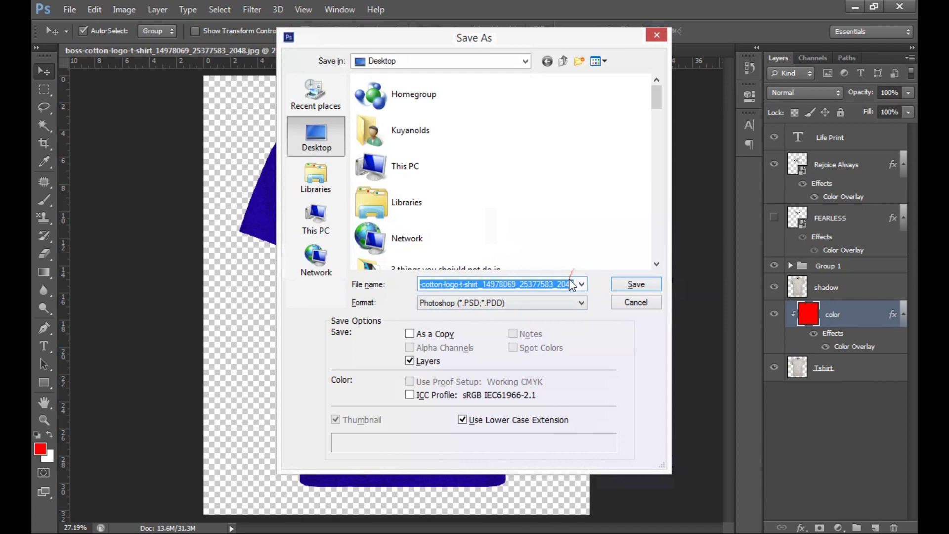
pyautogui.write('tshirt mockup temp')
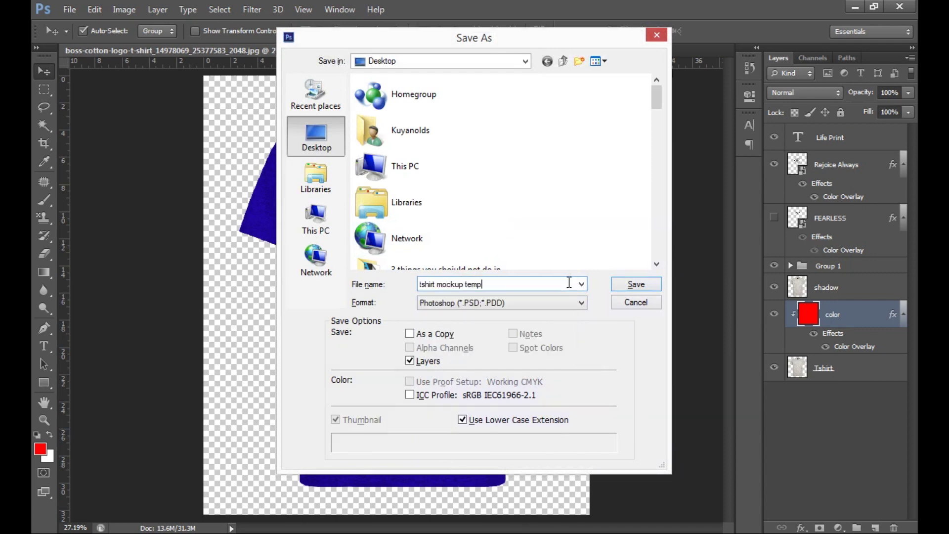
pyautogui.press('Return')
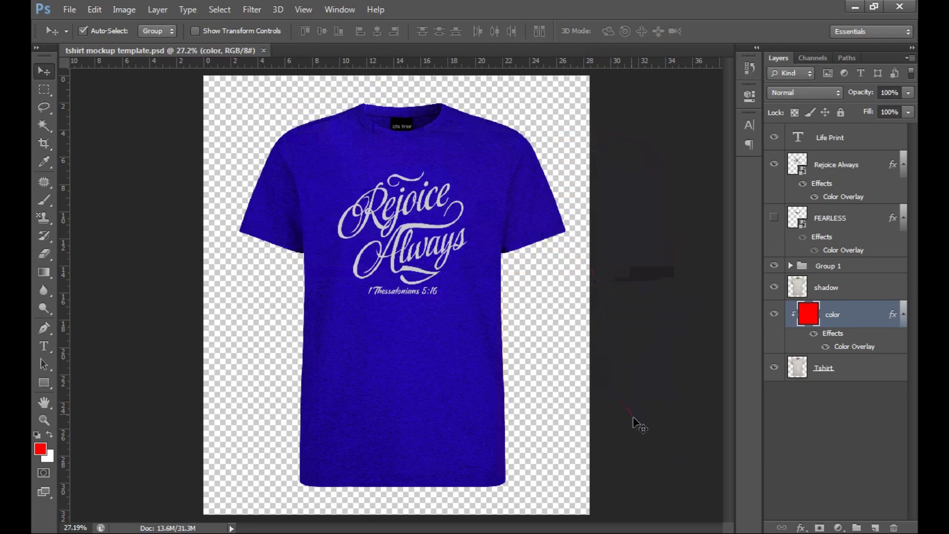
pyautogui.press('super+d')
# - Bring the Windows desktop forward and select the saved 'tshirt mockup template' file icon
pyautogui.moveTo(609, 442); pyautogui.dragTo(443, 311)
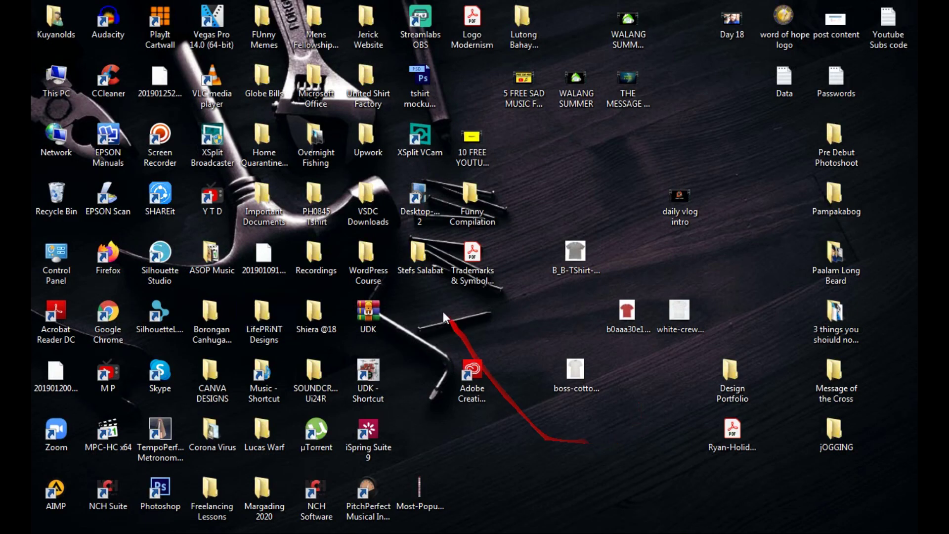
pyautogui.click(414, 82)
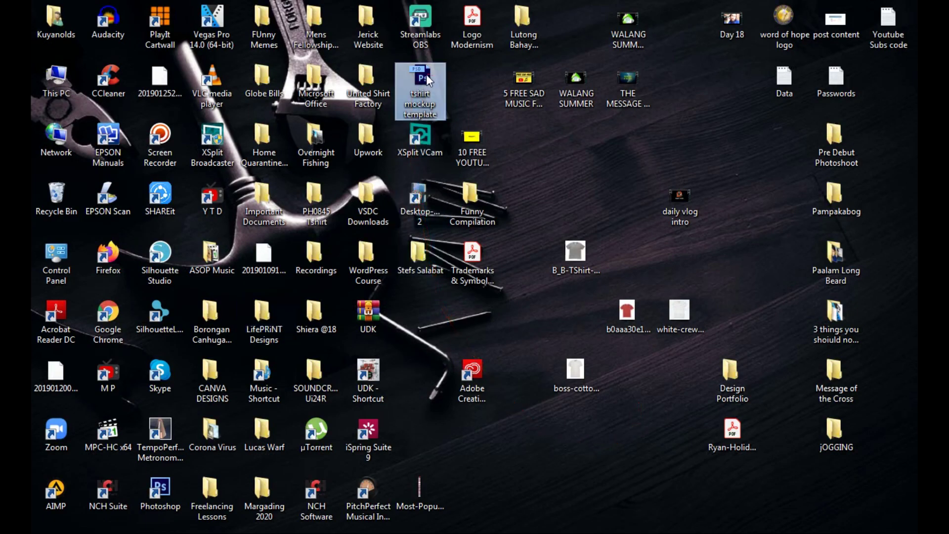